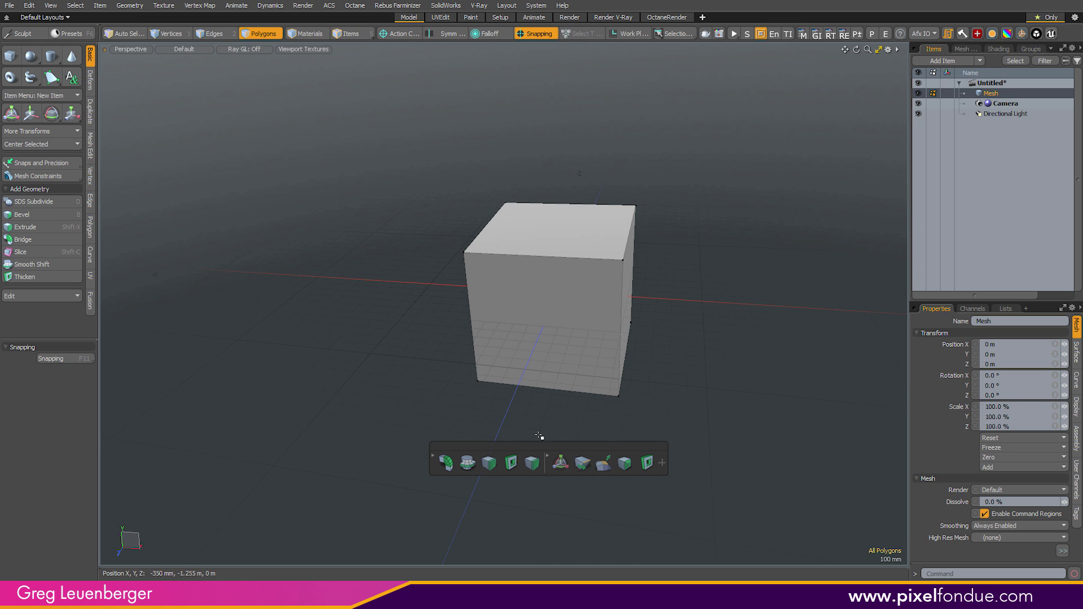
Reposition the floating mini tool palette, and repeatedly hide it and recall it at different spots in the viewport.
{"action": "left_click_drag", "start_coordinate": [556, 445], "coordinate": [580, 433]}
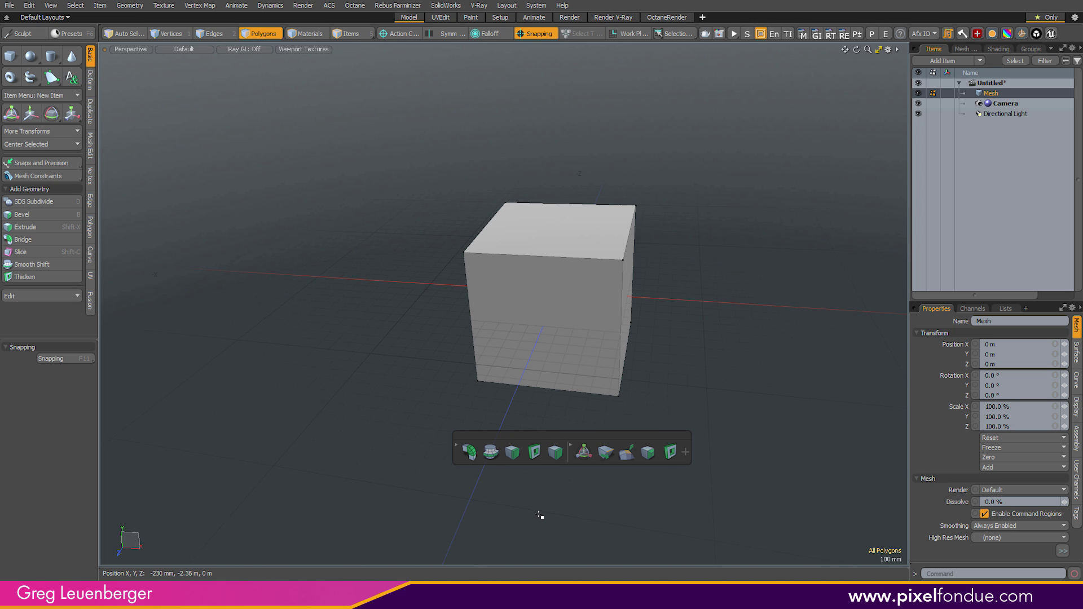
{"action": "key", "text": "ctrl"}
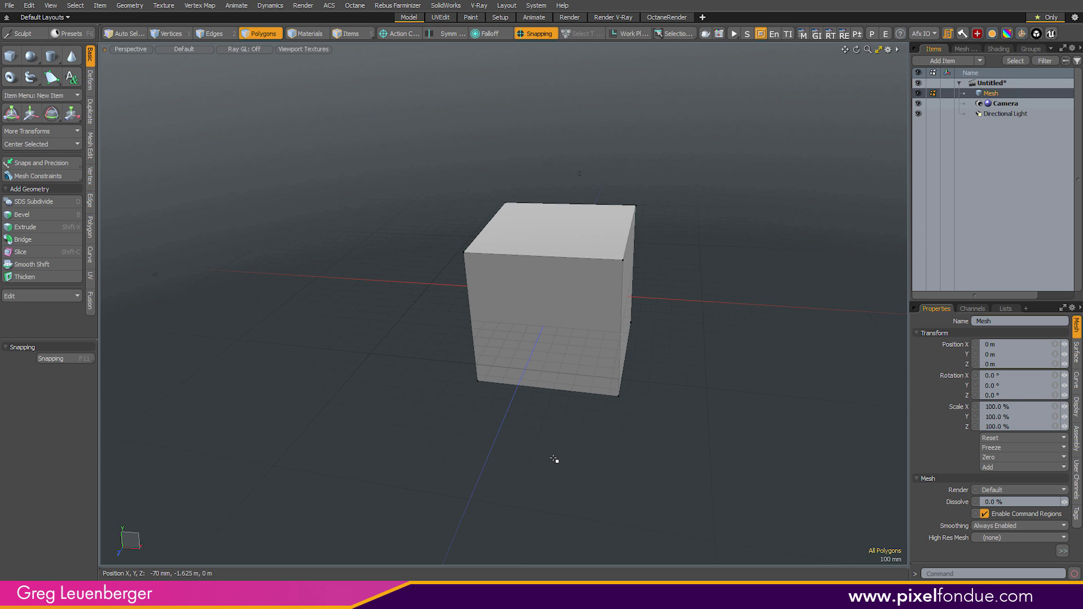
{"action": "key", "text": "ctrl+space"}
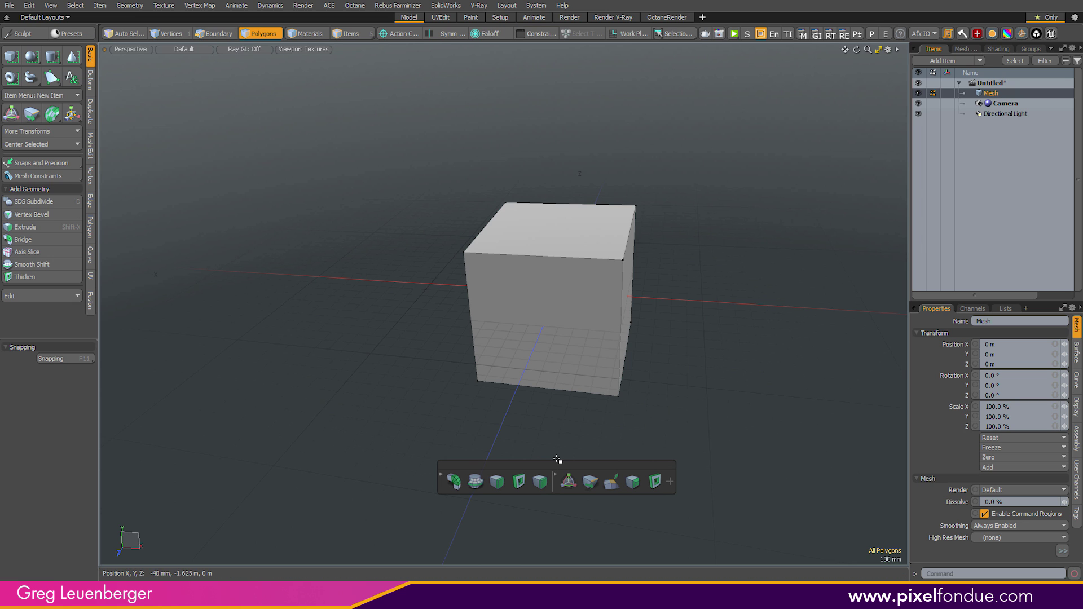
{"action": "key", "text": "ctrl+space"}
{"action": "key", "text": "ctrl+space"}
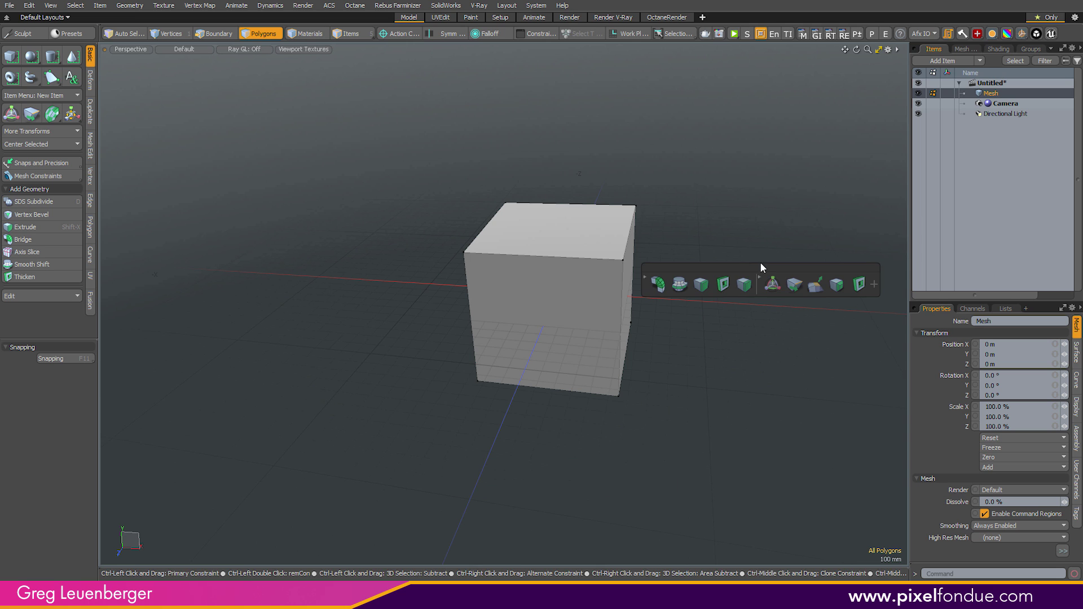
{"action": "key", "text": "ctrl+space"}
{"action": "key", "text": "ctrl+space"}
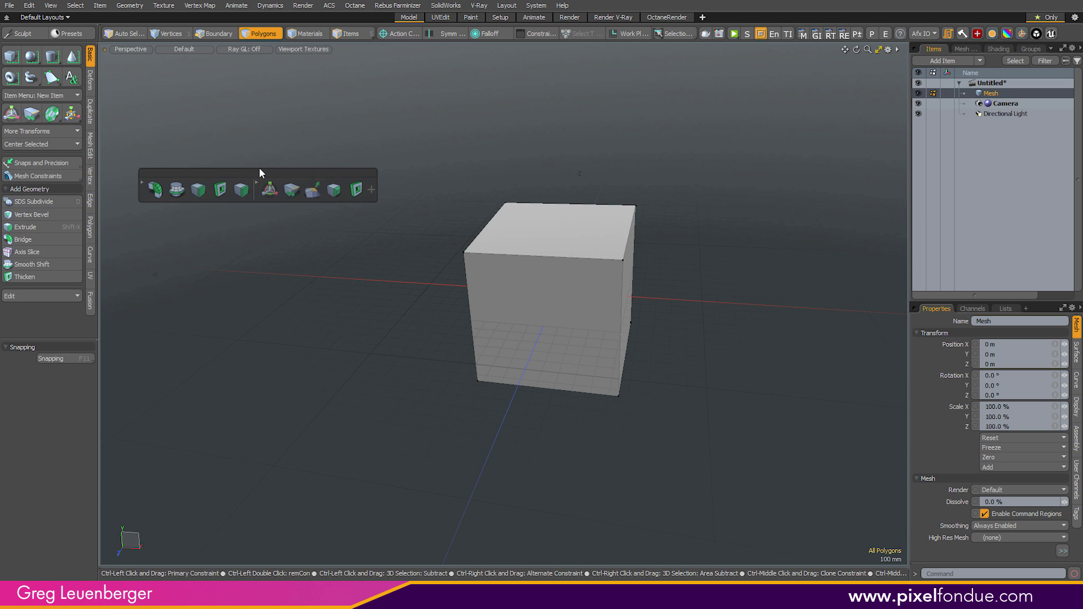
{"action": "key", "text": "ctrl+space"}
{"action": "key", "text": "ctrl+space"}
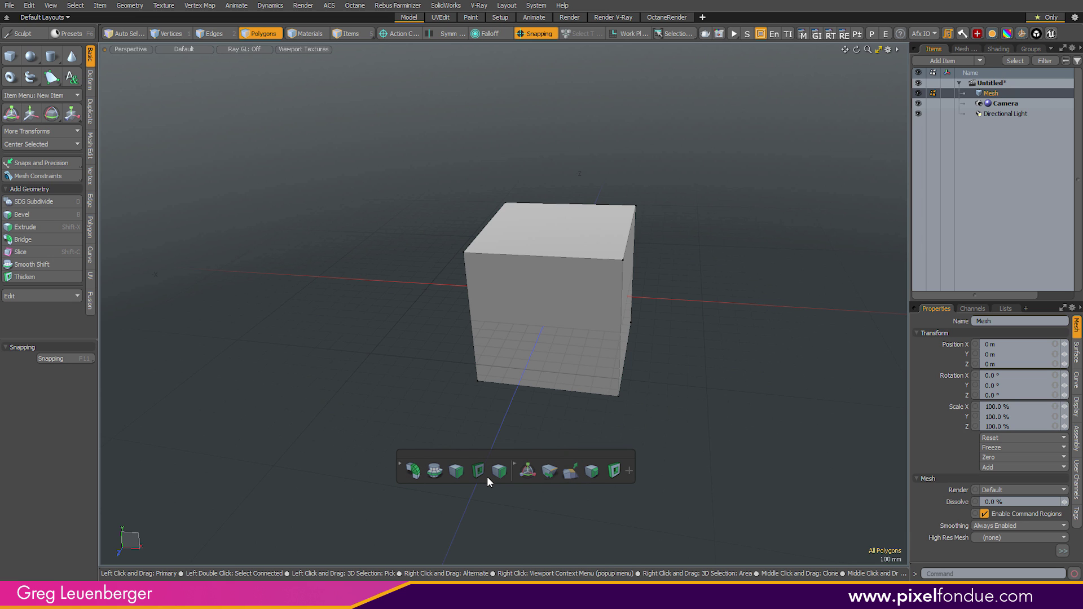
Activate Thicken and switch to Bridge to register both as recent tools in the mini palette, and deactivate Bridge.
{"action": "left_click", "coordinate": [44, 277]}
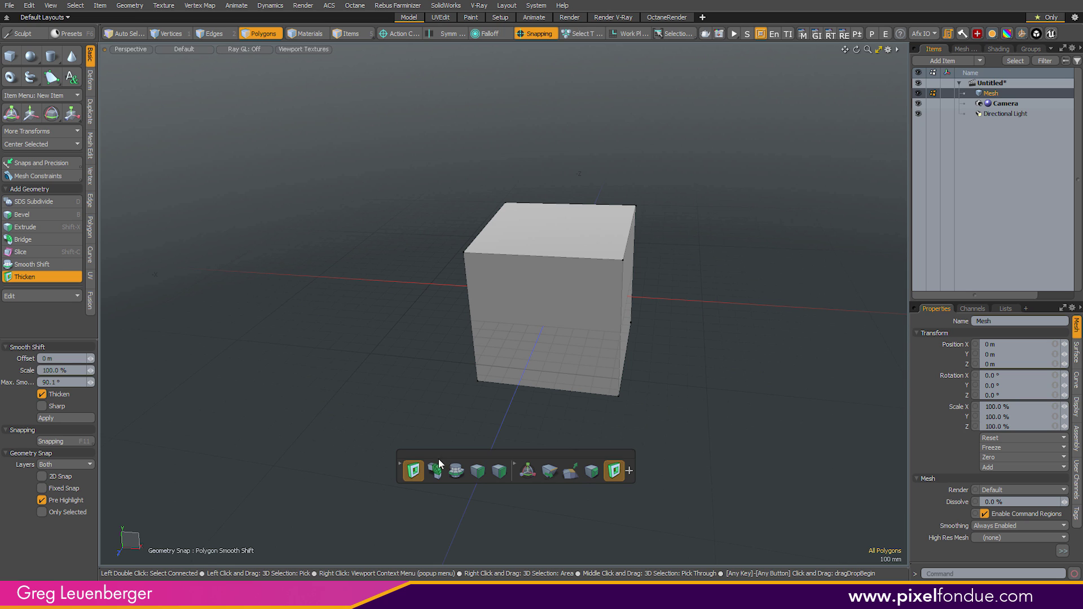
{"action": "left_click", "coordinate": [25, 239]}
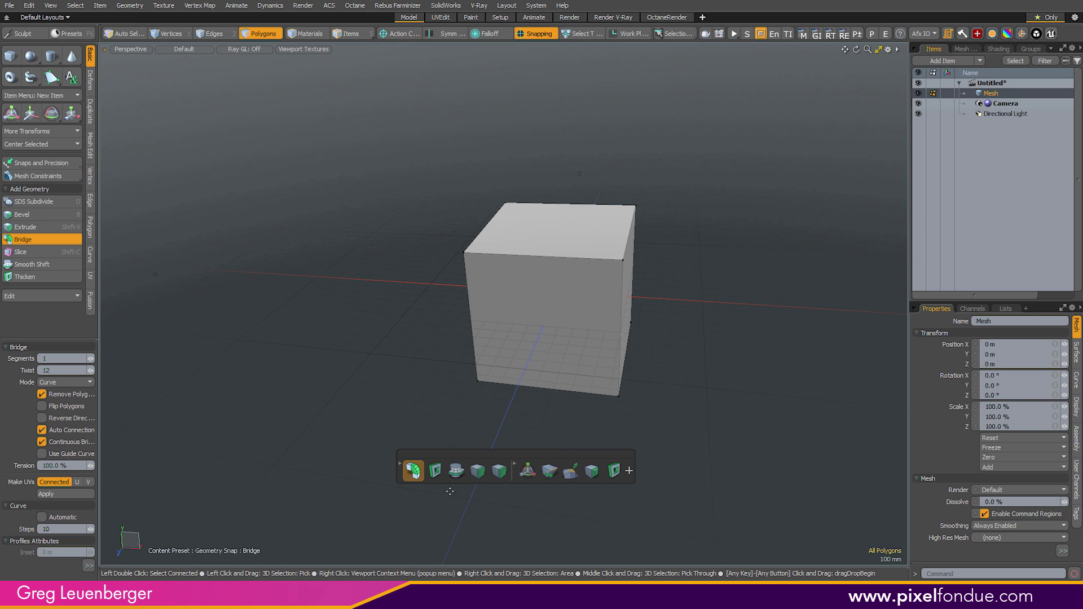
{"action": "left_click", "coordinate": [414, 477]}
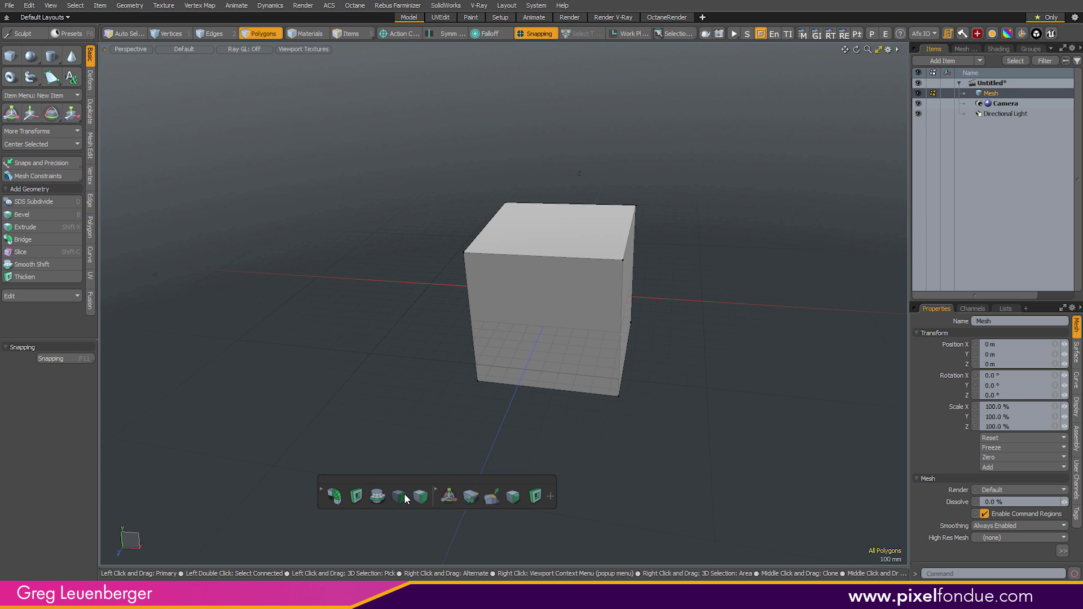
Move the mini palette below the cube and collapse its recent-tools section, keeping only the favorite tools.
{"action": "left_click_drag", "start_coordinate": [427, 481], "coordinate": [546, 468]}
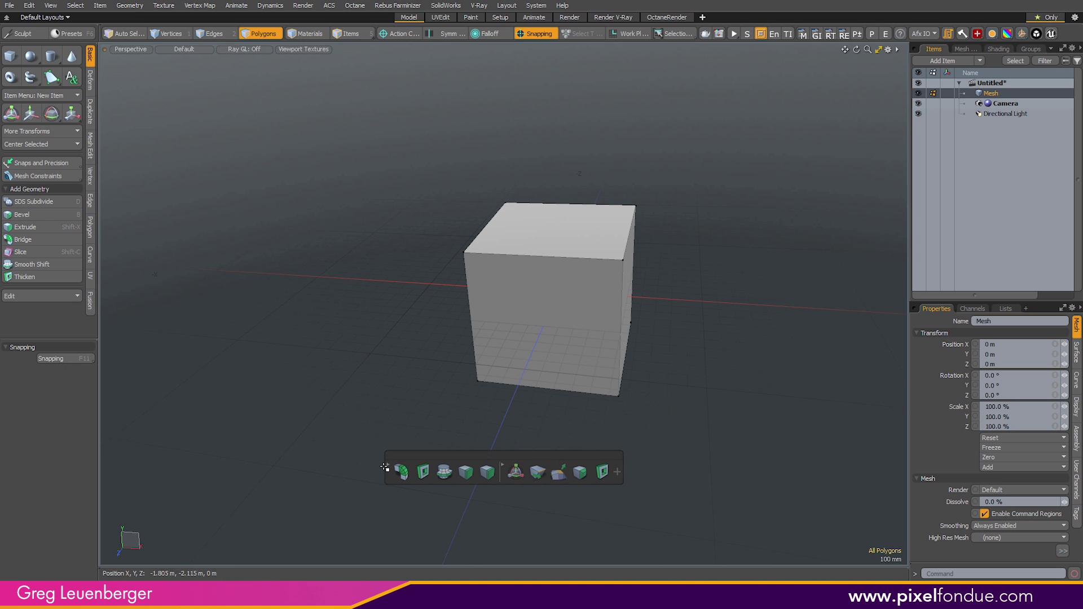
{"action": "left_click", "coordinate": [499, 464]}
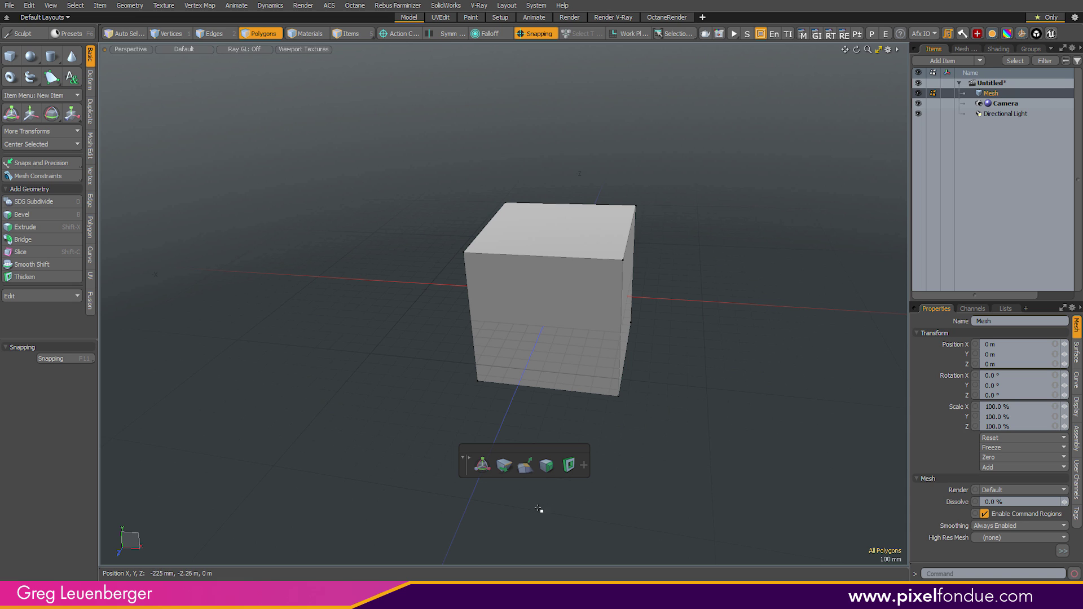
Compare the mini palette's favorites in vertex, edge and item modes, deselect the mesh item, and return to polygon mode.
{"action": "key", "text": "1"}
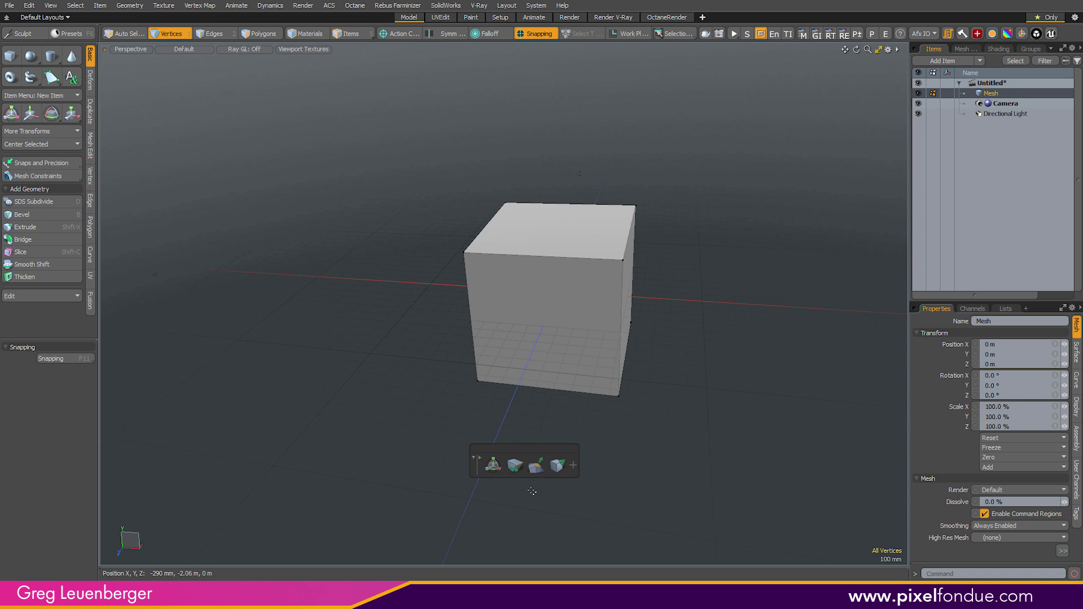
{"action": "key", "text": "2"}
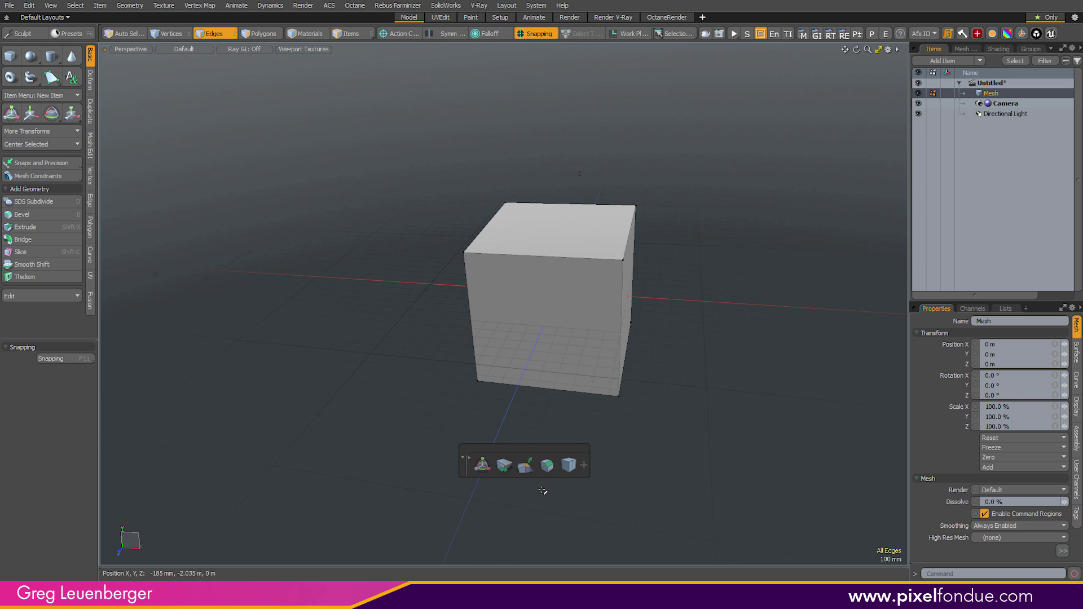
{"action": "key", "text": "5"}
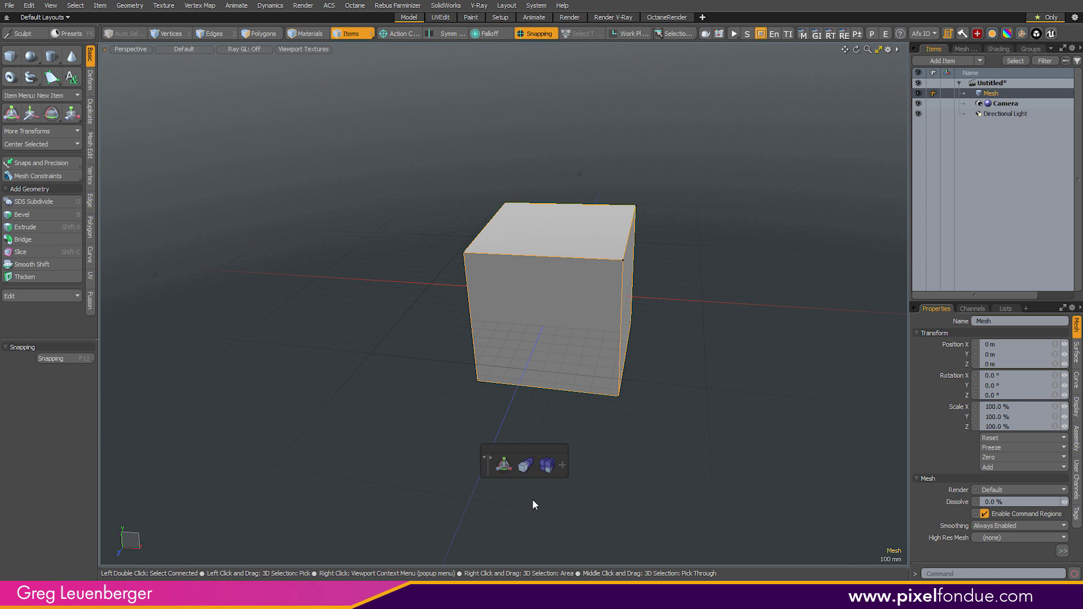
{"action": "left_click", "coordinate": [541, 515]}
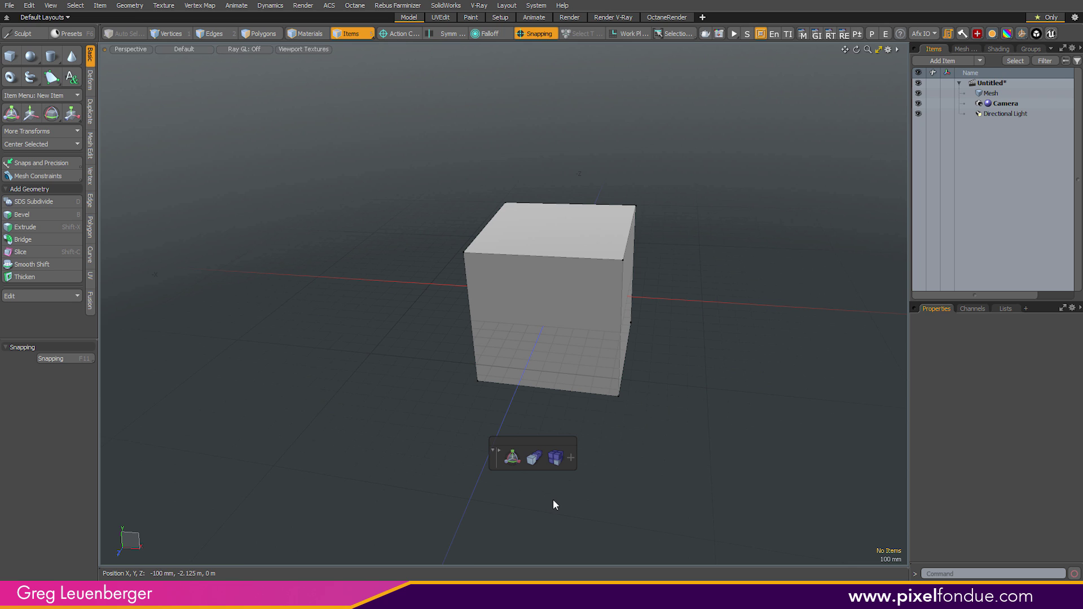
{"action": "key", "text": "3"}
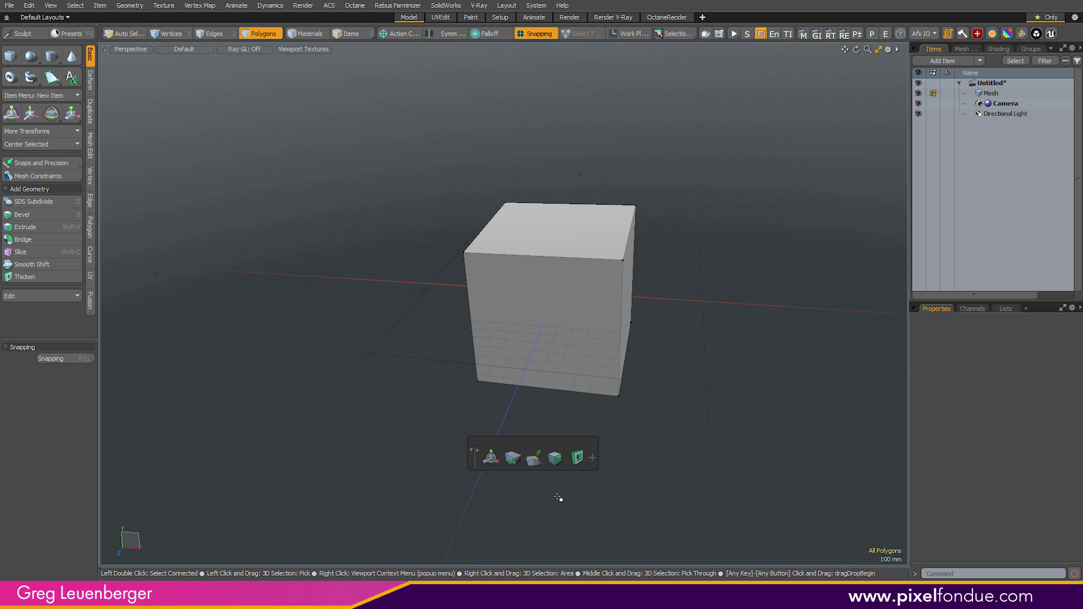
Toggle the polygon Bevel tool on and off from the mini palette, and examine its edge-mode tools before returning to polygon mode.
{"action": "left_click", "coordinate": [554, 459]}
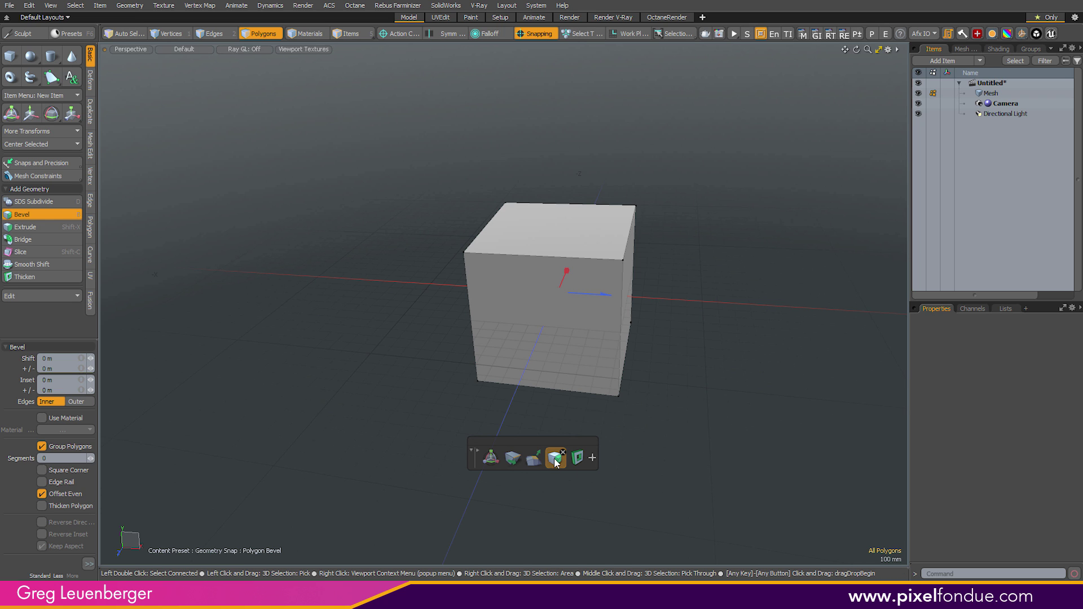
{"action": "left_click", "coordinate": [554, 458]}
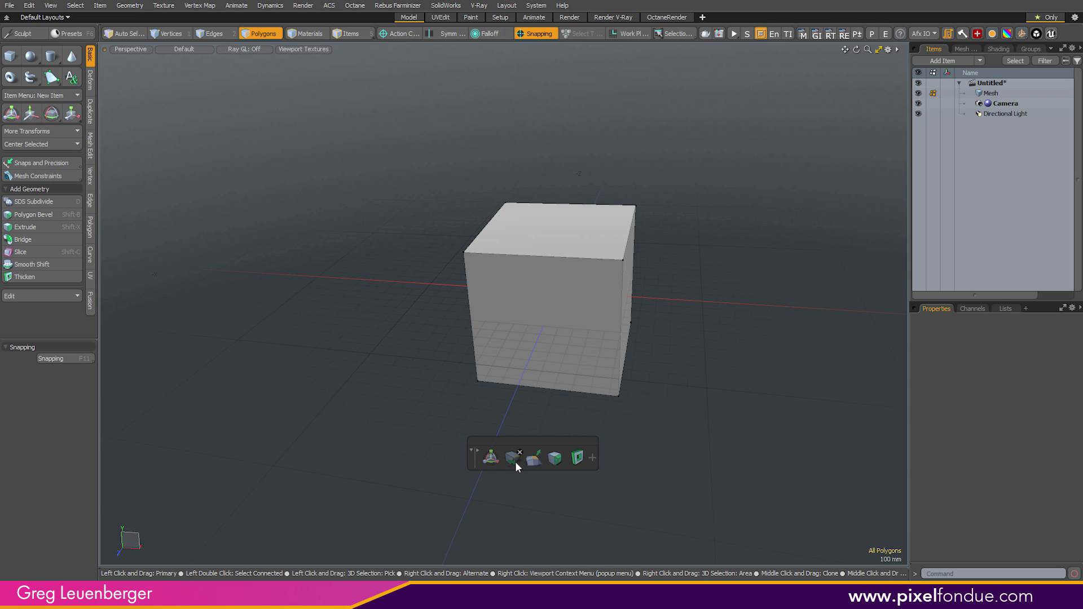
{"action": "key", "text": "2"}
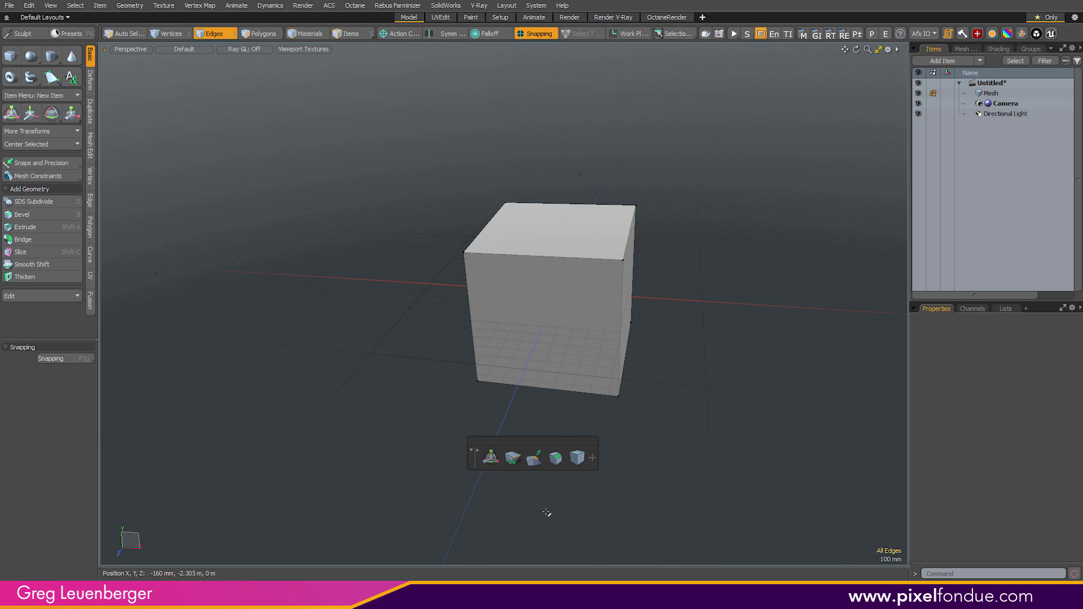
{"action": "key", "text": "3"}
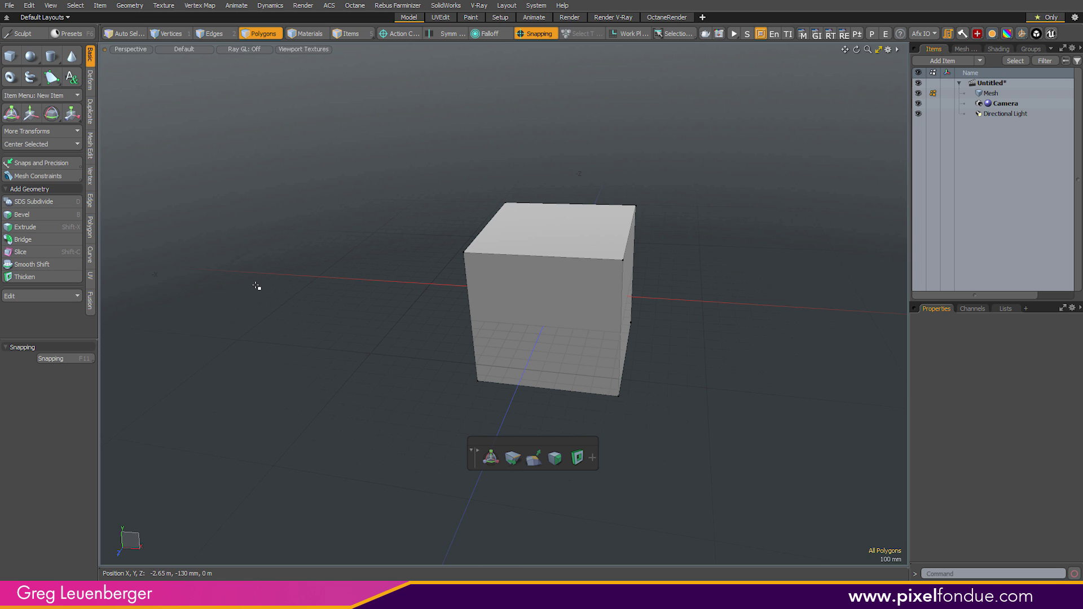
Open the pop-up Model tool palette at the pointer, view its Basic tools, and close it.
{"action": "key", "text": "ctrl+Tab"}
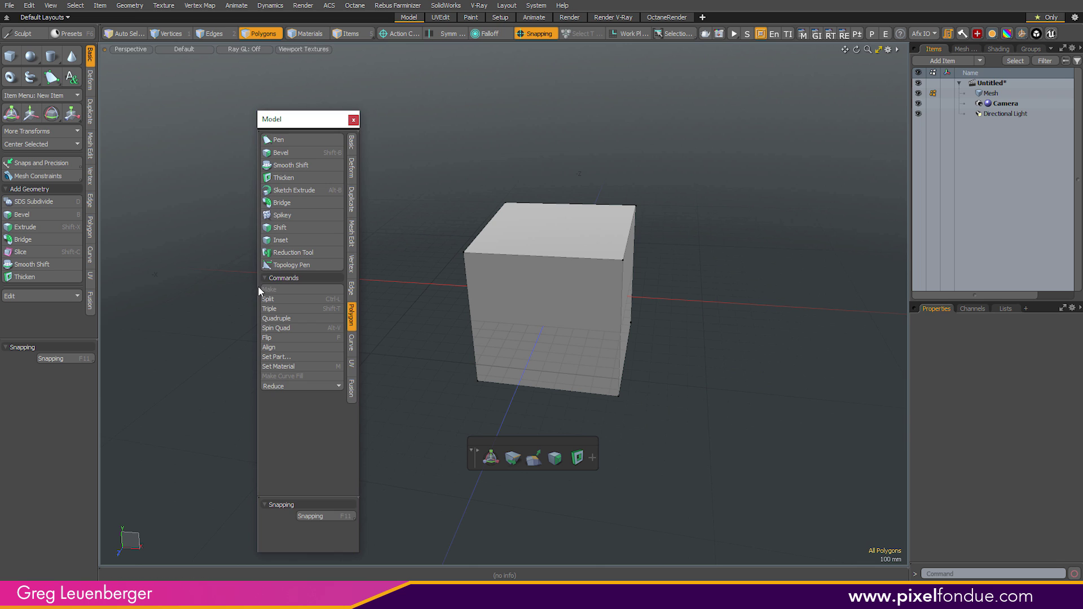
{"action": "left_click", "coordinate": [351, 142]}
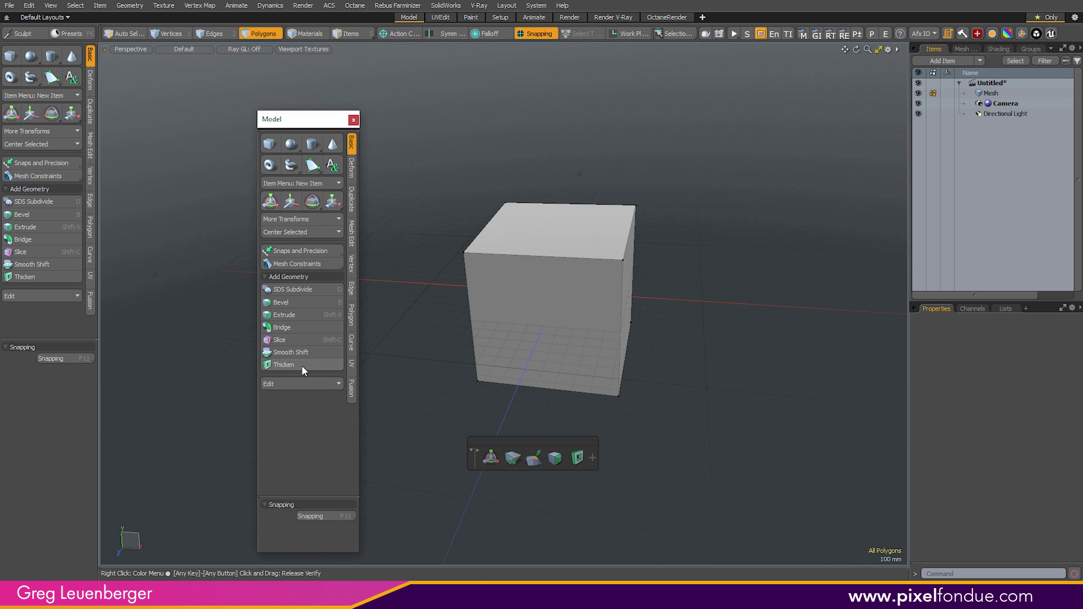
{"action": "left_click", "coordinate": [354, 121]}
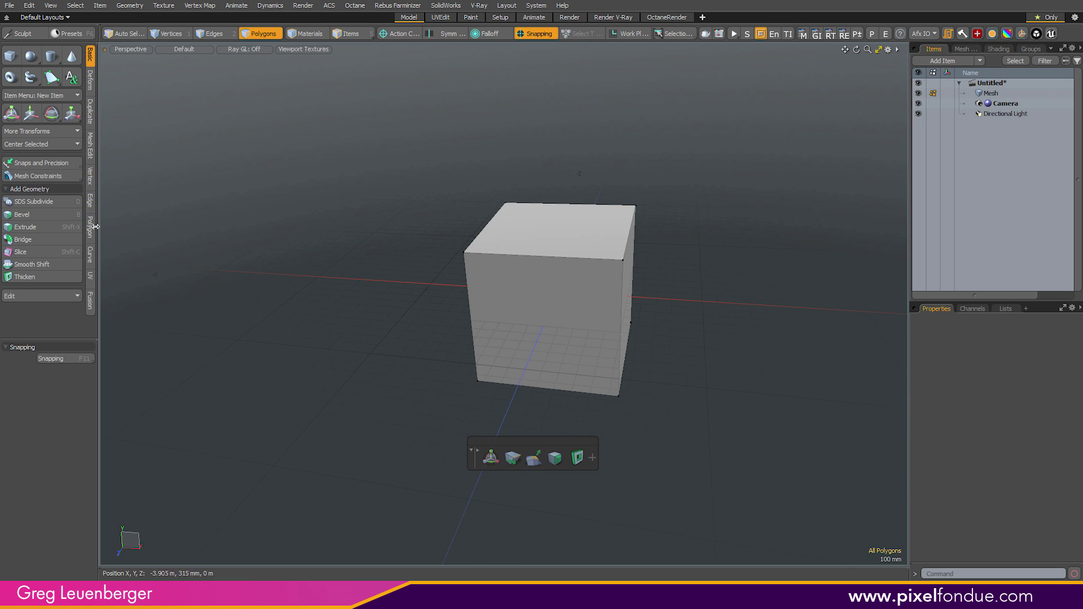
Replace Bevel with the Bridge tool in the mini palette's polygon-mode favorites.
{"action": "left_click", "coordinate": [55, 239]}
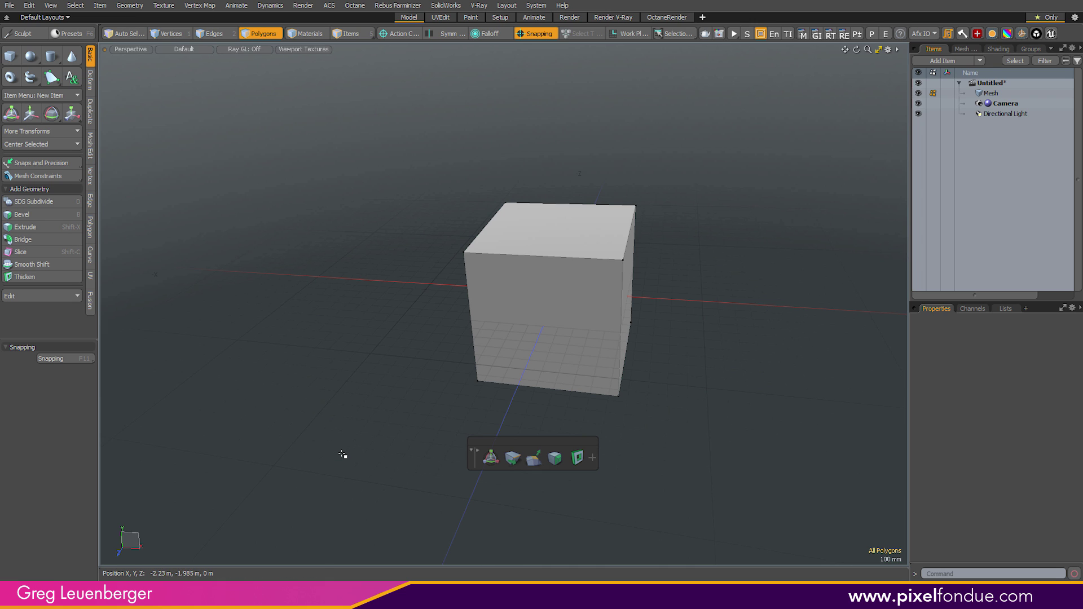
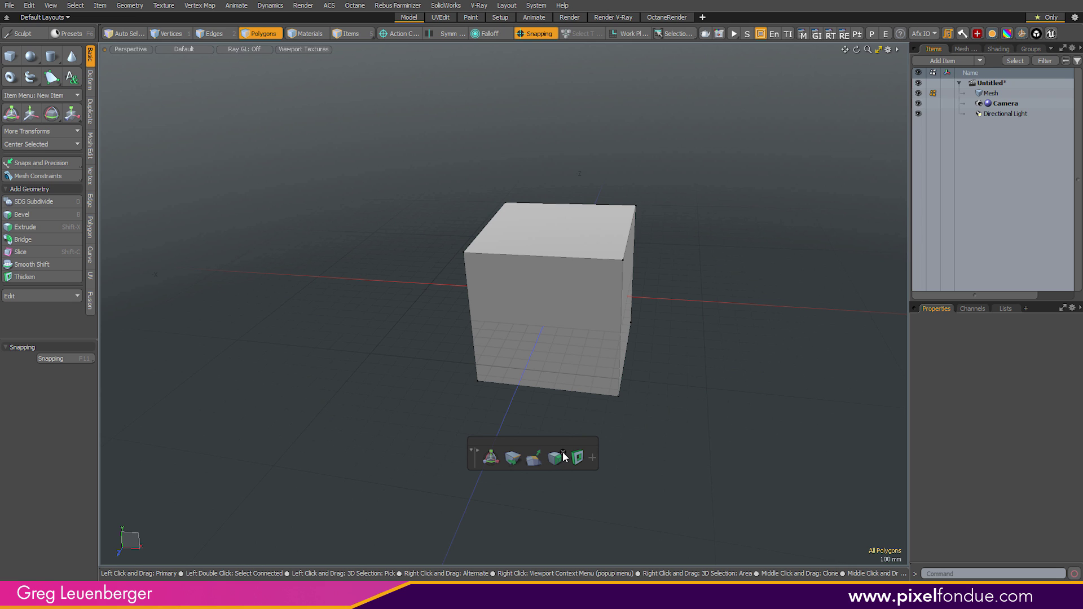
{"action": "left_click", "coordinate": [563, 452]}
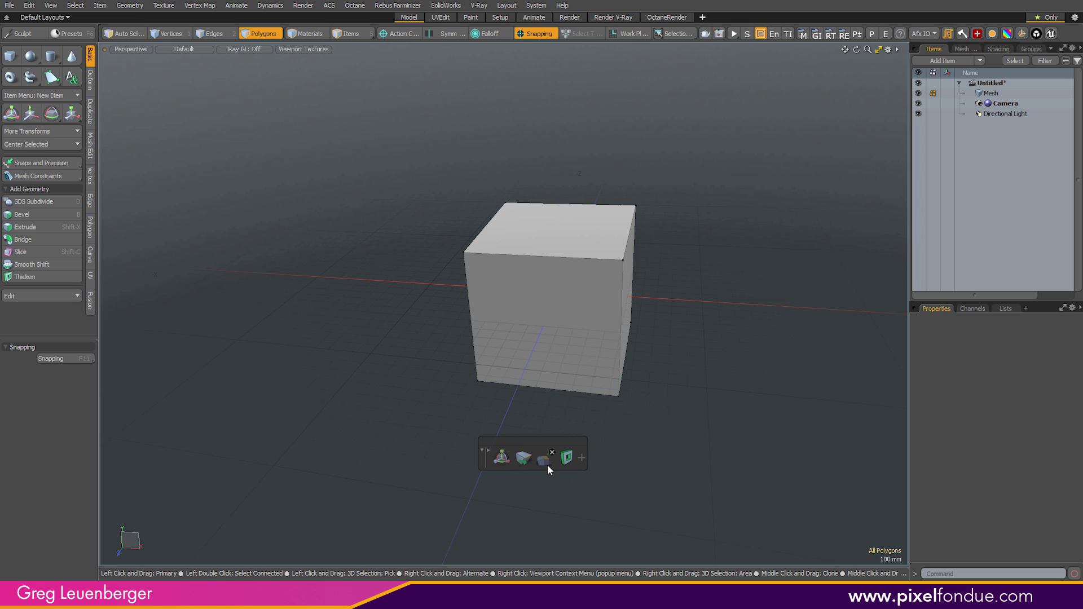
{"action": "left_click", "coordinate": [49, 240]}
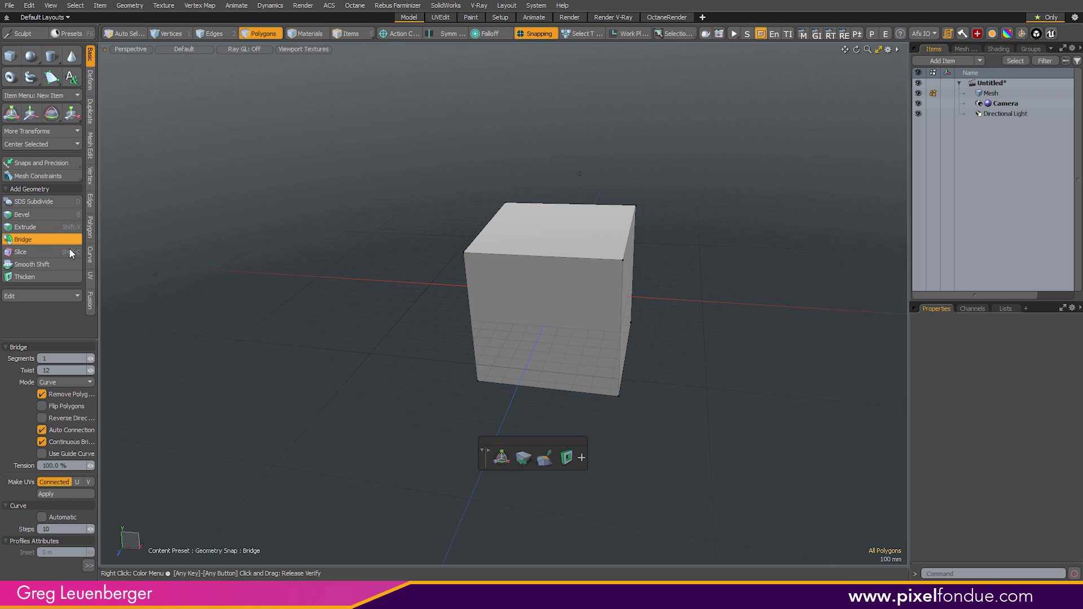
{"action": "left_click", "coordinate": [582, 458]}
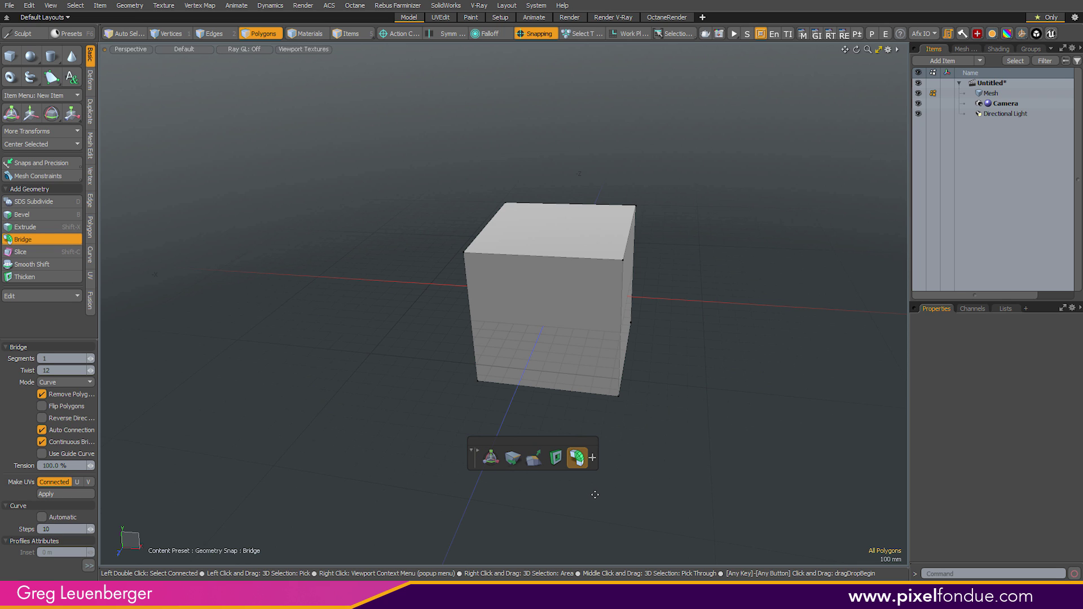
Activate Element Move from the mini palette, show the Deform tools, and remove Element Move from the palette's favorites.
{"action": "left_click", "coordinate": [513, 463]}
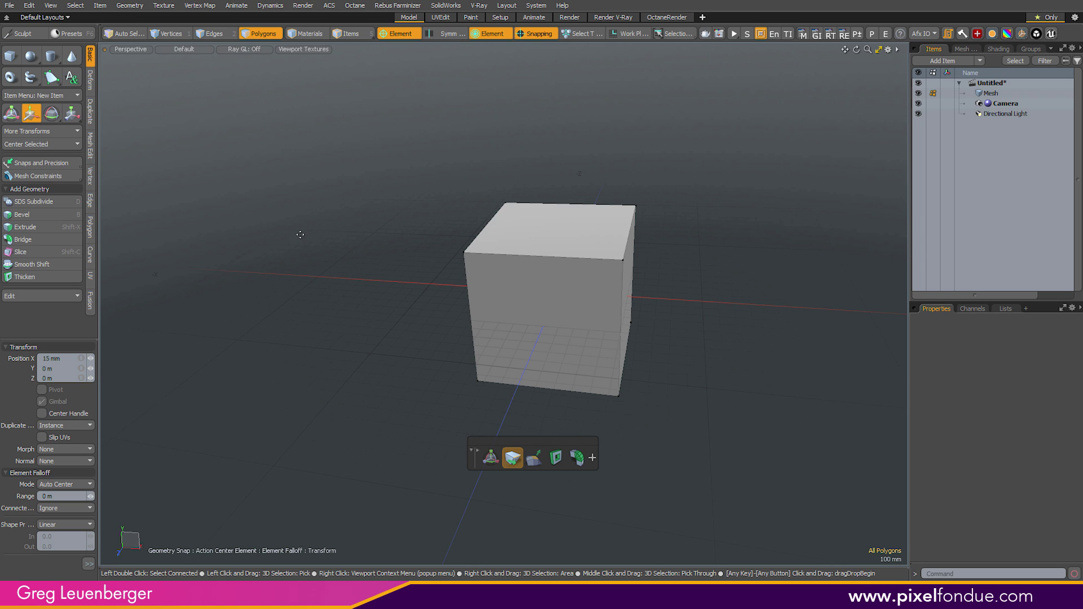
{"action": "left_click", "coordinate": [90, 79]}
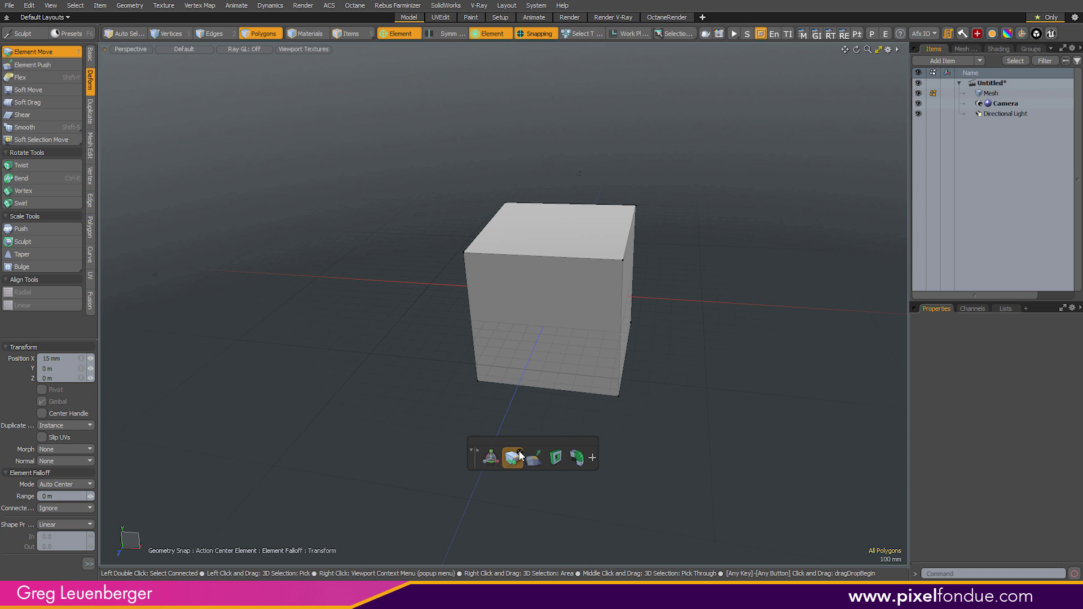
{"action": "left_click_drag", "start_coordinate": [512, 458], "coordinate": [435, 480]}
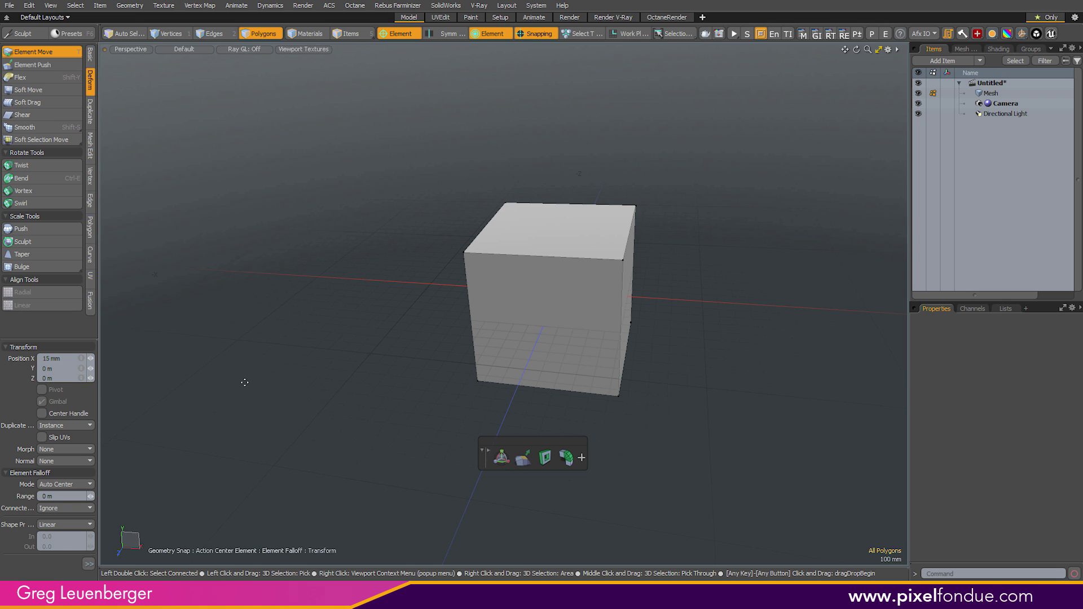
Deactivate the Element Move tool and display the Polygon tool set.
{"action": "left_click", "coordinate": [89, 227]}
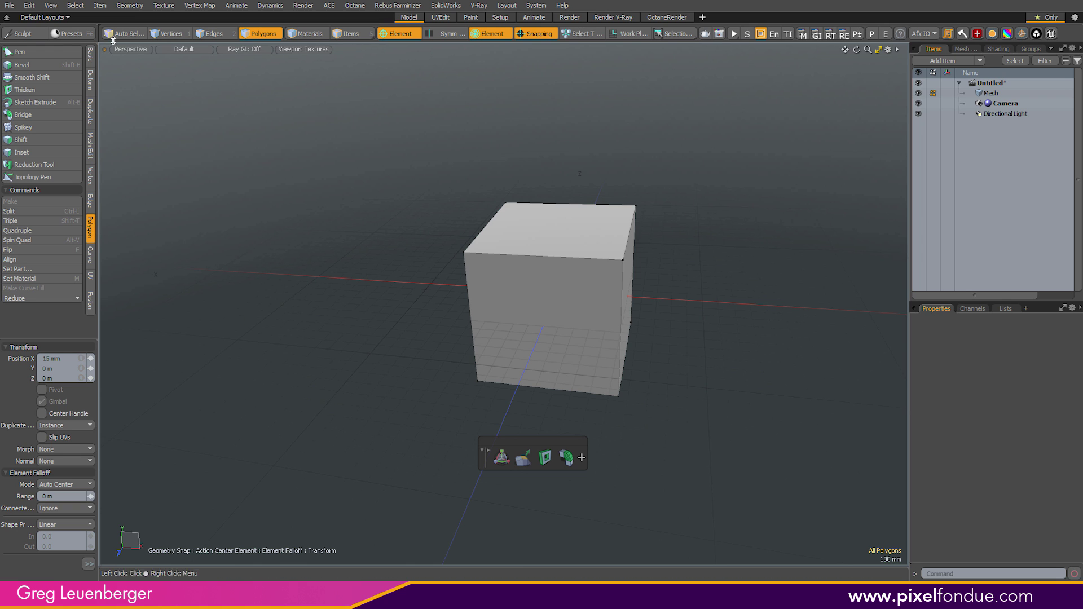
{"action": "left_click", "coordinate": [89, 79]}
{"action": "left_click", "coordinate": [59, 51]}
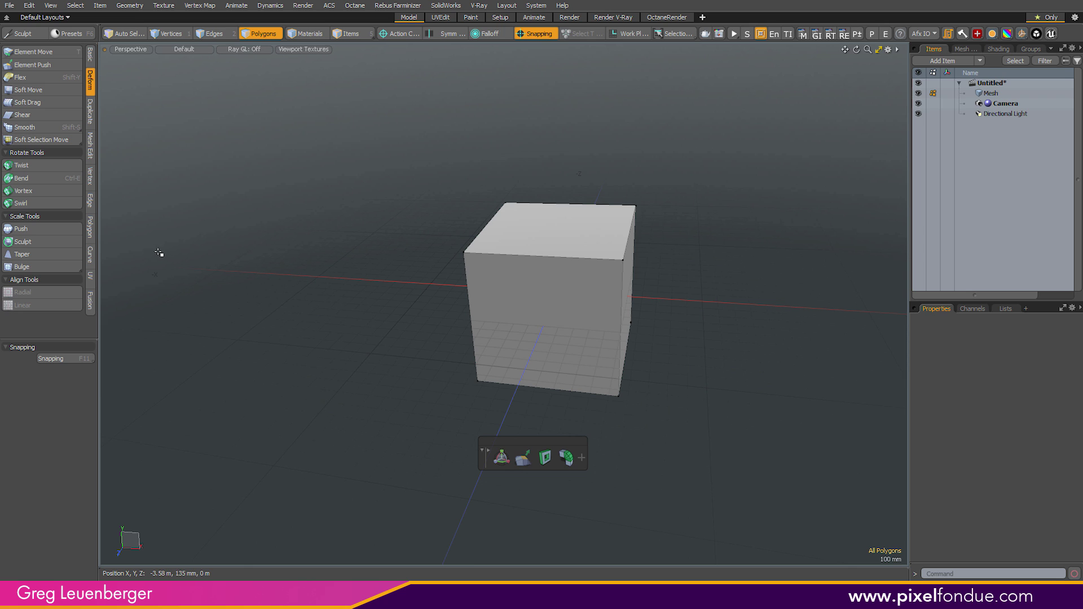
{"action": "left_click", "coordinate": [89, 232]}
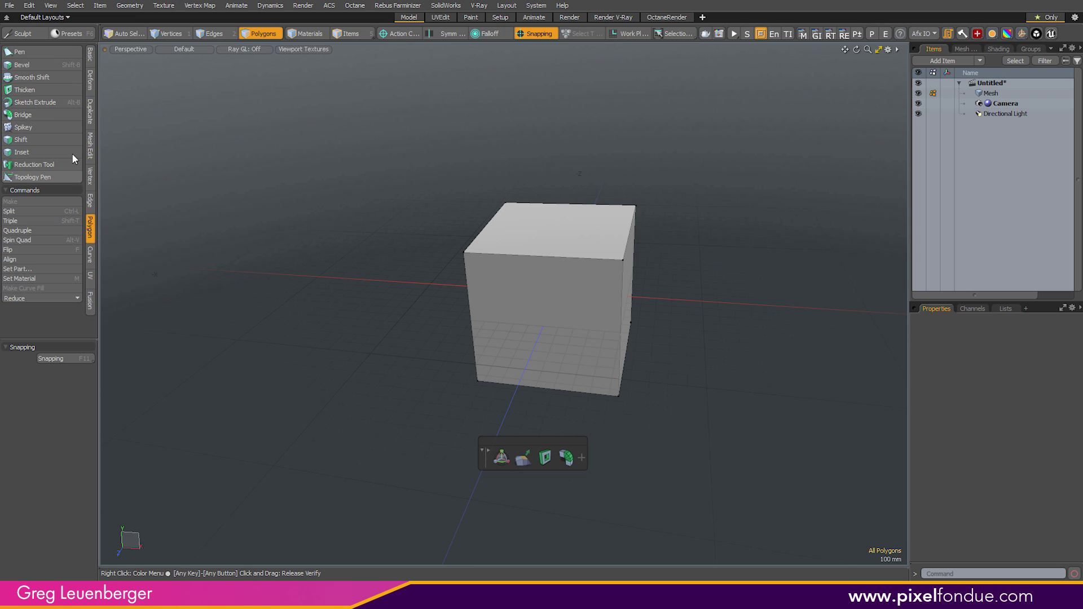
{"action": "left_click", "coordinate": [66, 51]}
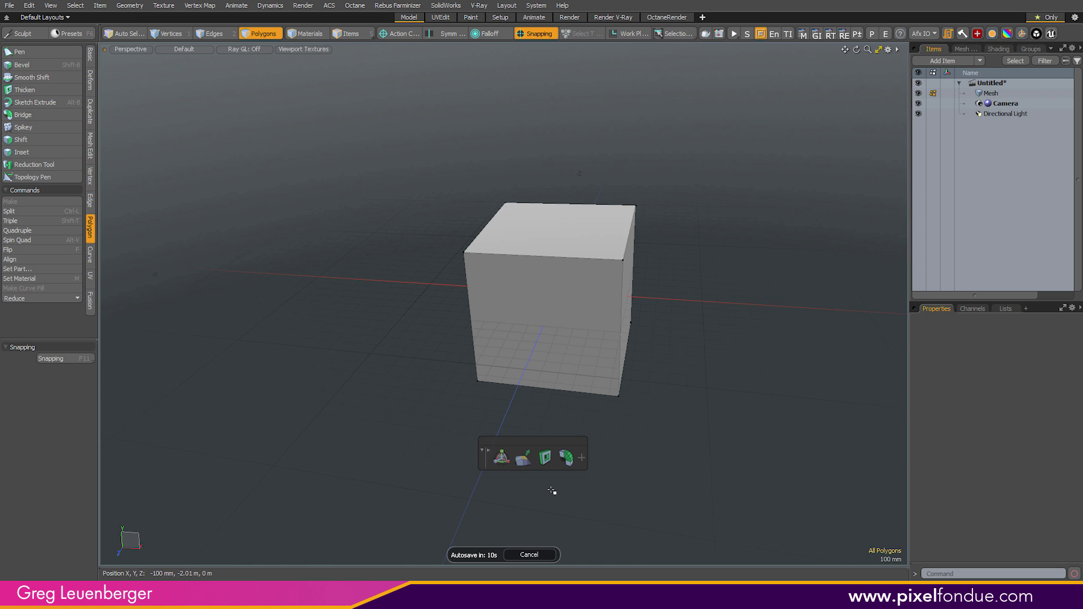
Cancel the pending autosave and add the Curve tool from the Basic tools to the mini palette's polygon-mode favorites.
{"action": "left_click", "coordinate": [530, 554]}
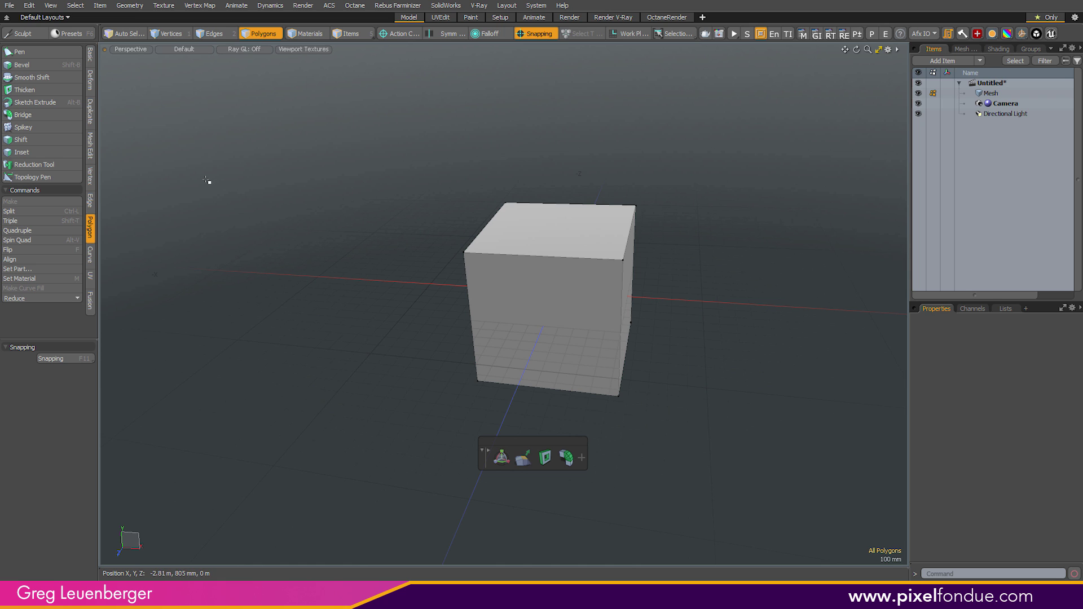
{"action": "left_click", "coordinate": [89, 56]}
{"action": "left_click_drag", "start_coordinate": [52, 78], "coordinate": [62, 93]}
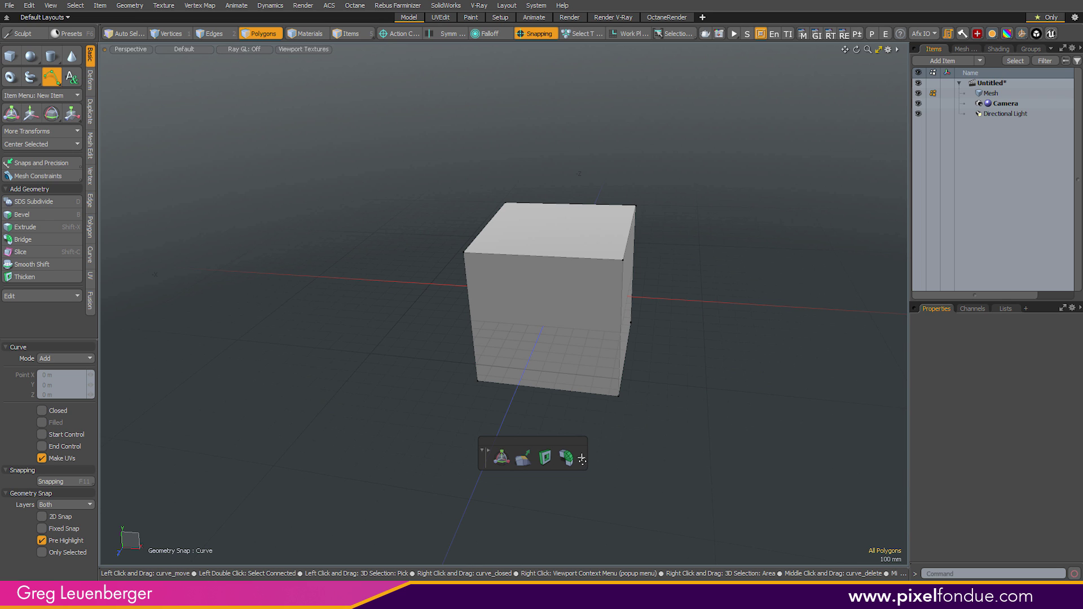
{"action": "left_click", "coordinate": [581, 460]}
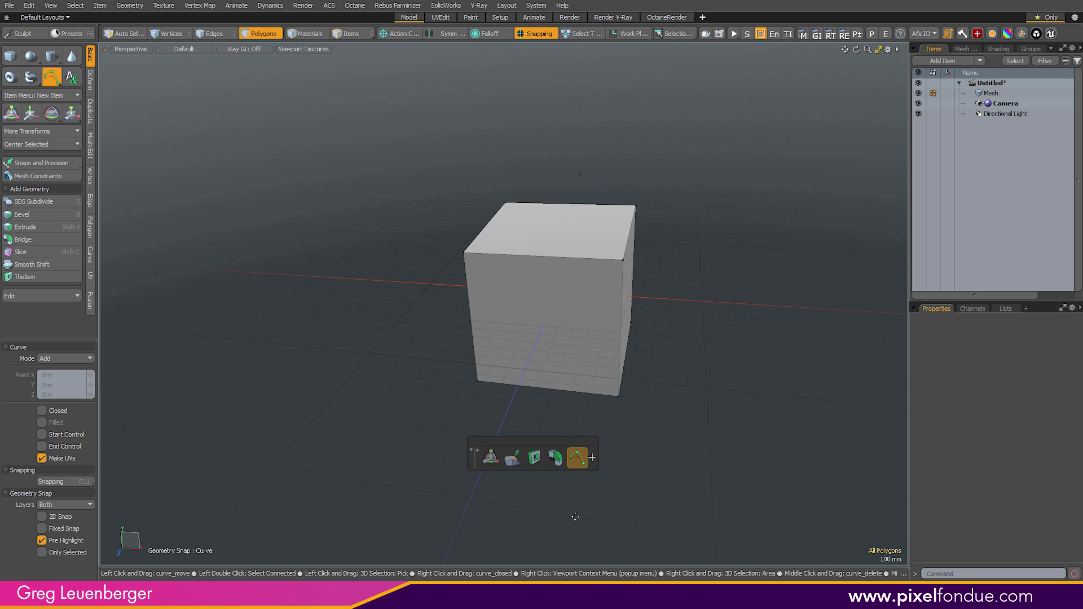
{"action": "left_click", "coordinate": [52, 77]}
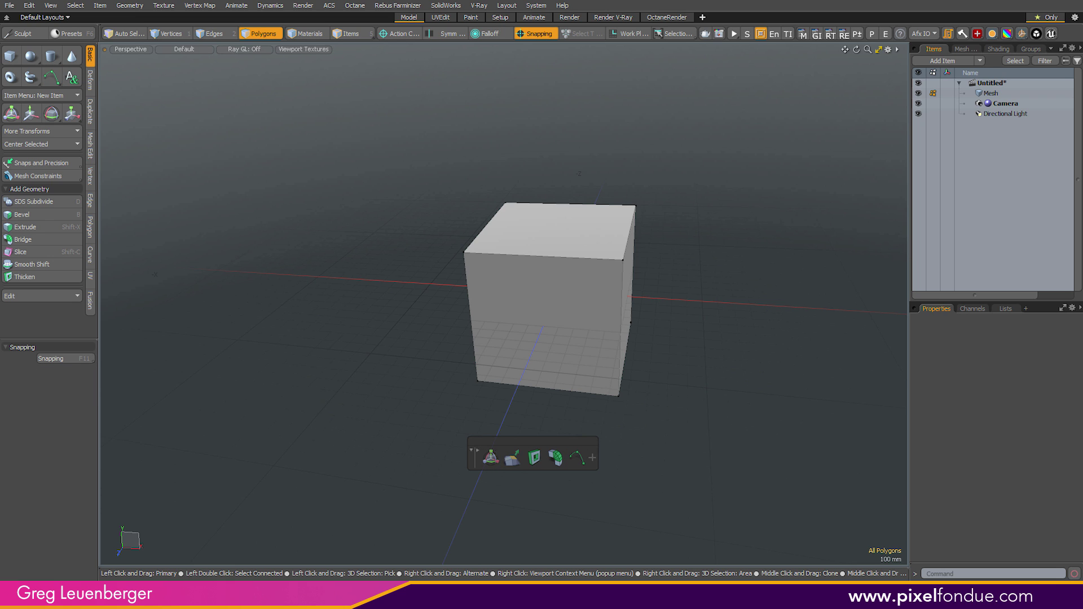
Remove the first polygon-mode favorite from the mini palette and add the Clone tool from the Duplicate tool set.
{"action": "left_click", "coordinate": [498, 454]}
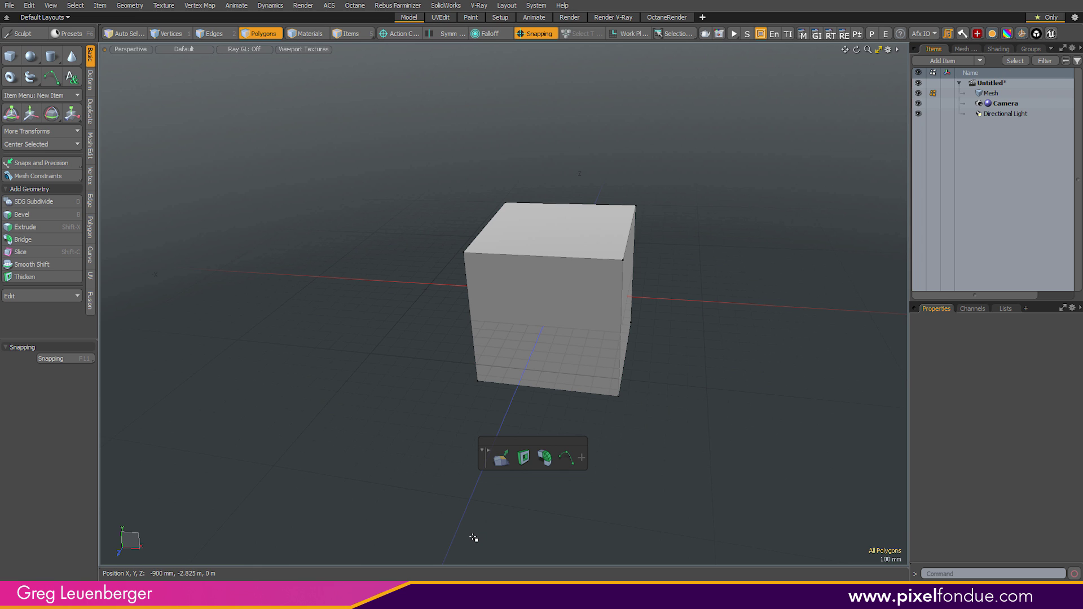
{"action": "left_click", "coordinate": [90, 112]}
{"action": "left_click", "coordinate": [62, 191]}
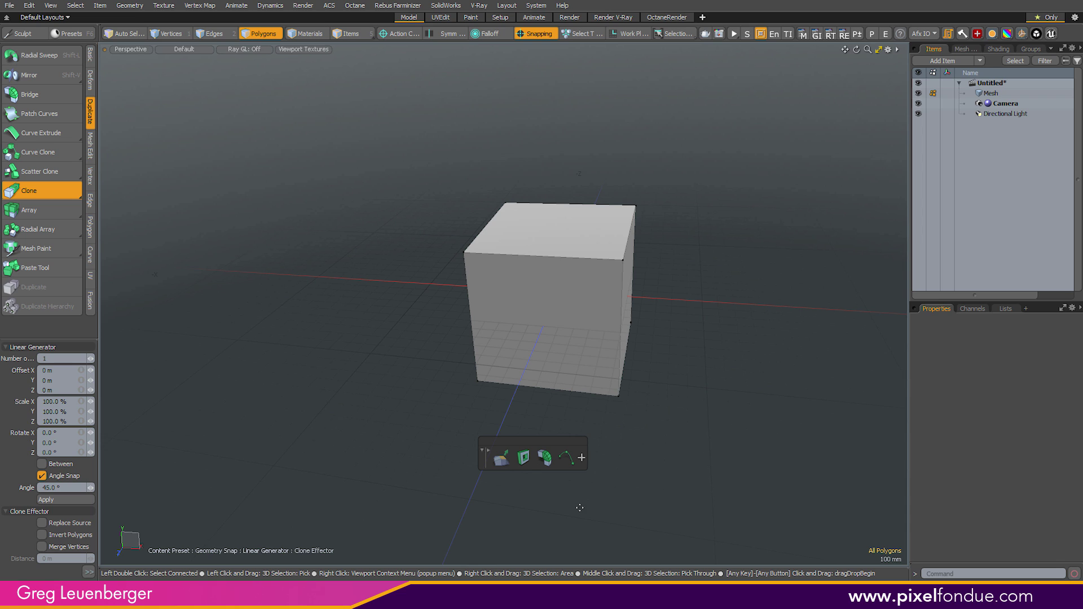
{"action": "left_click", "coordinate": [582, 458]}
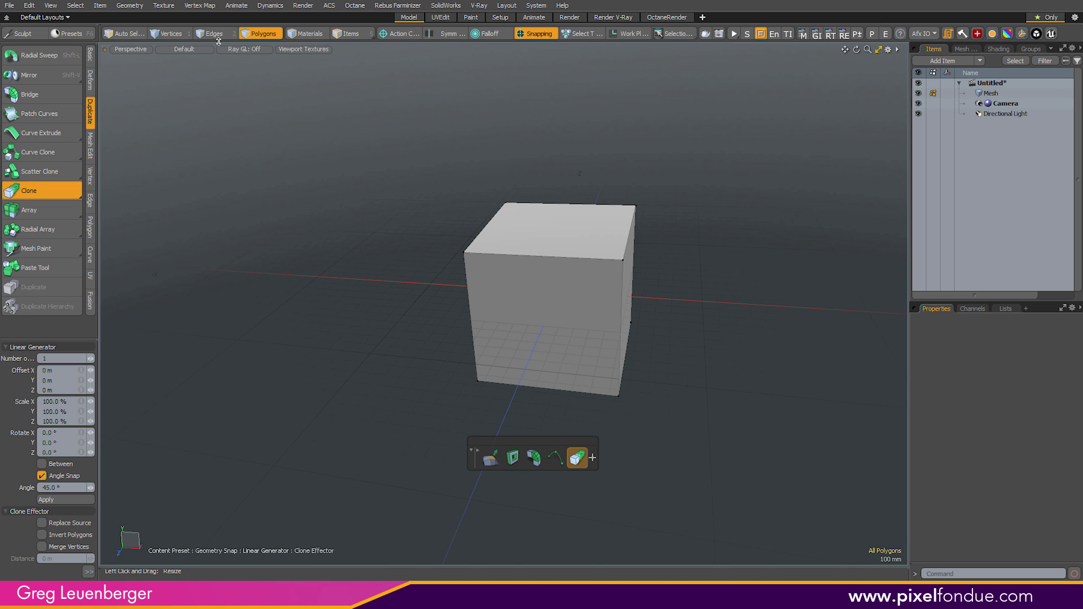
{"action": "left_click", "coordinate": [41, 190]}
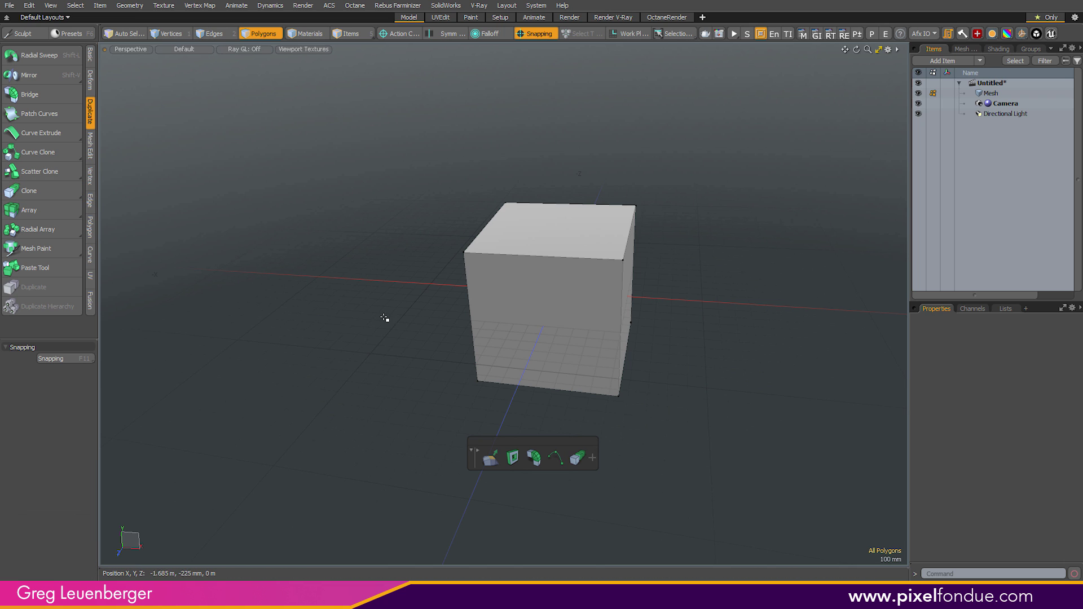
Switch to Edges selection mode and replace the first, second and fourth mini palette favorites with the Bridge tool.
{"action": "left_click", "coordinate": [220, 36]}
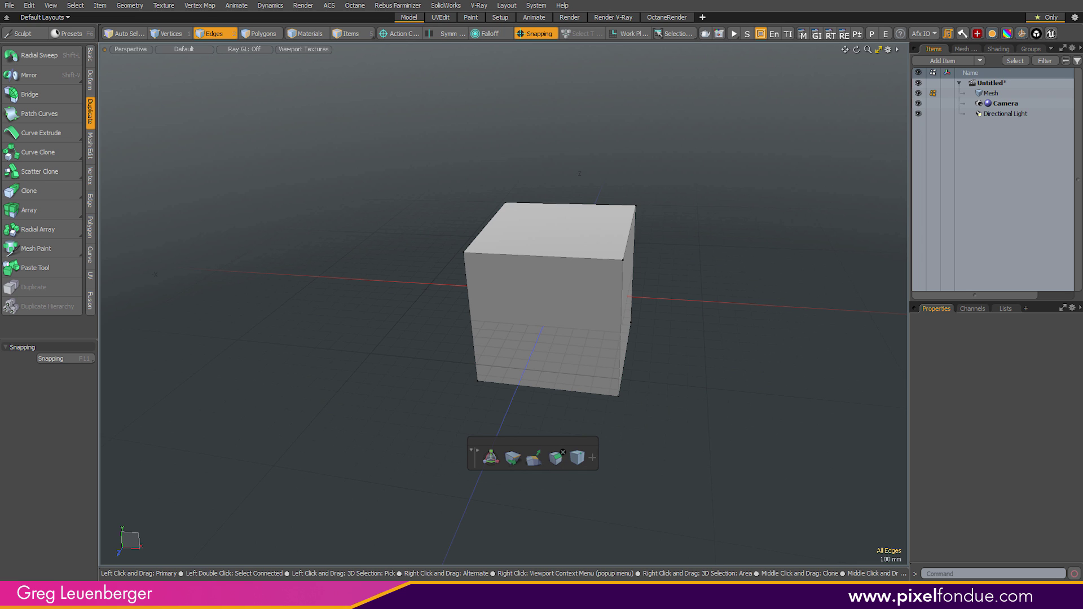
{"action": "left_click", "coordinate": [562, 452]}
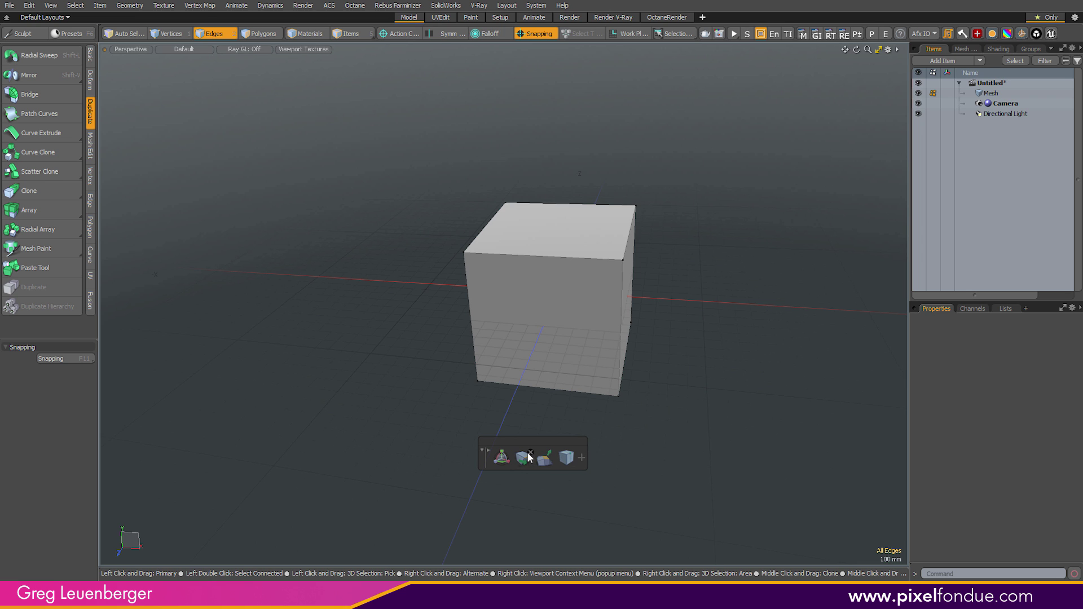
{"action": "left_click", "coordinate": [531, 452]}
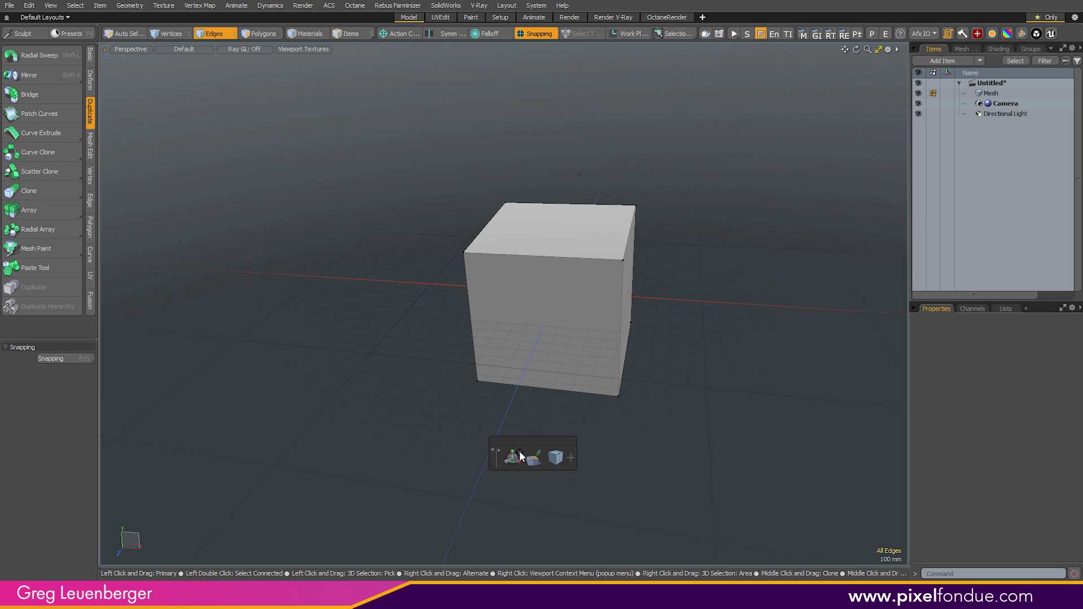
{"action": "left_click", "coordinate": [519, 452]}
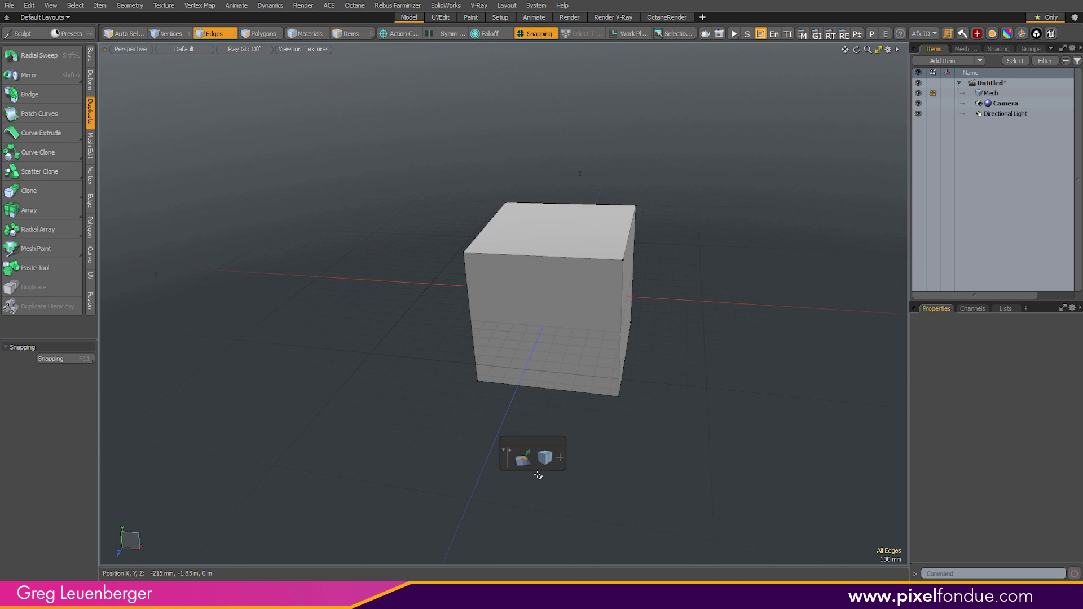
{"action": "left_click", "coordinate": [50, 95]}
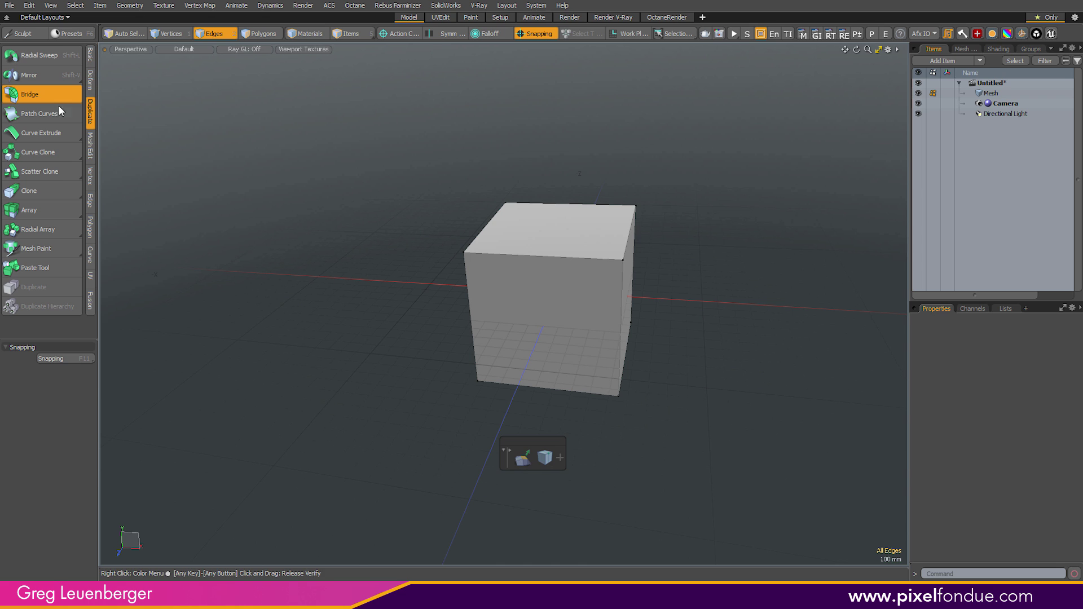
{"action": "left_click", "coordinate": [559, 458]}
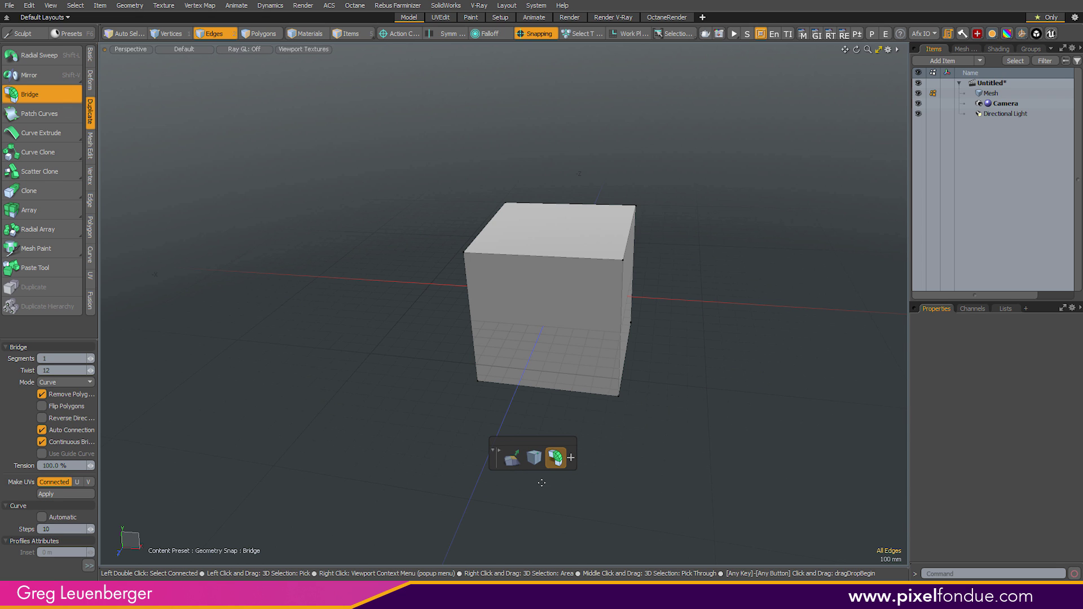
Activate Add Loop from the mini palette, insert five vertical edge loops across the cube, and drop the tool.
{"action": "left_click", "coordinate": [534, 458]}
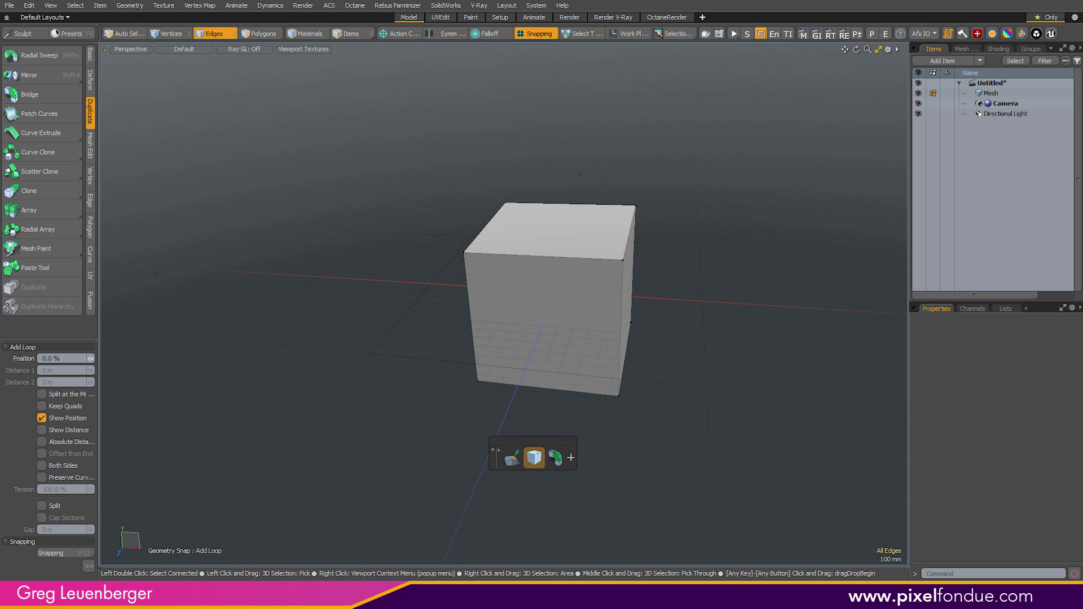
{"action": "left_click_drag", "start_coordinate": [585, 258], "coordinate": [523, 254]}
{"action": "left_click", "coordinate": [529, 255], "text": "shift"}
{"action": "left_click", "coordinate": [587, 256], "text": "shift"}
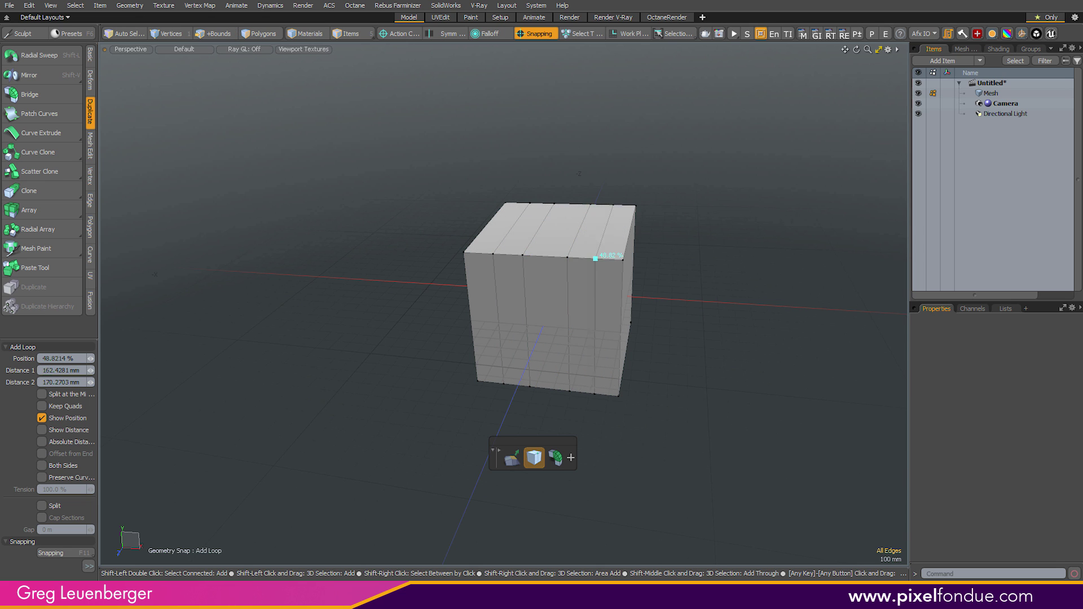
{"action": "left_click", "coordinate": [479, 253], "text": "shift"}
{"action": "left_click_drag", "start_coordinate": [478, 252], "coordinate": [483, 253]}
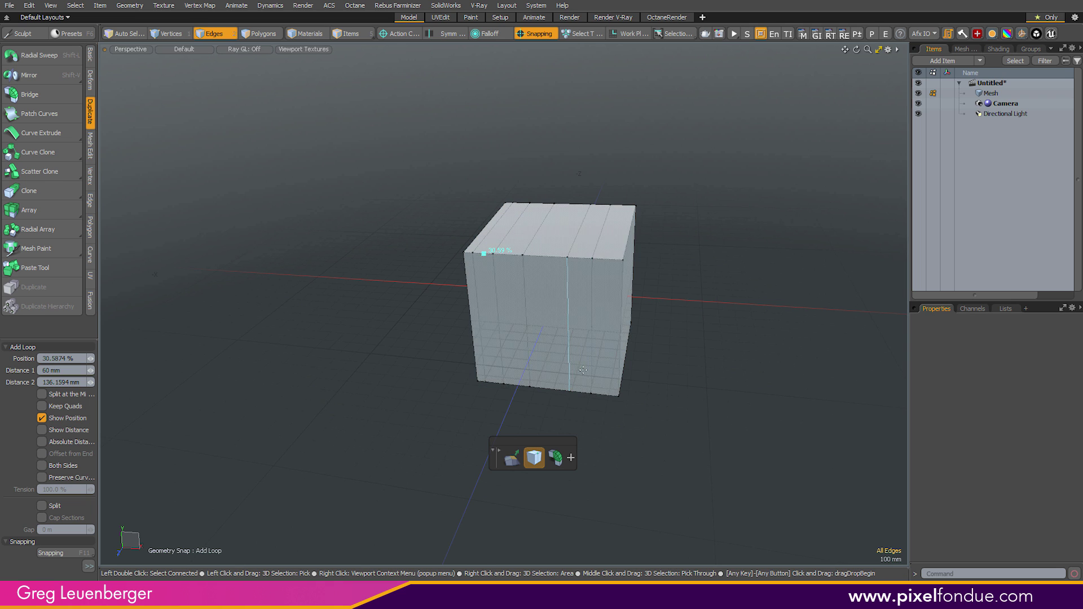
{"action": "key", "text": "space"}
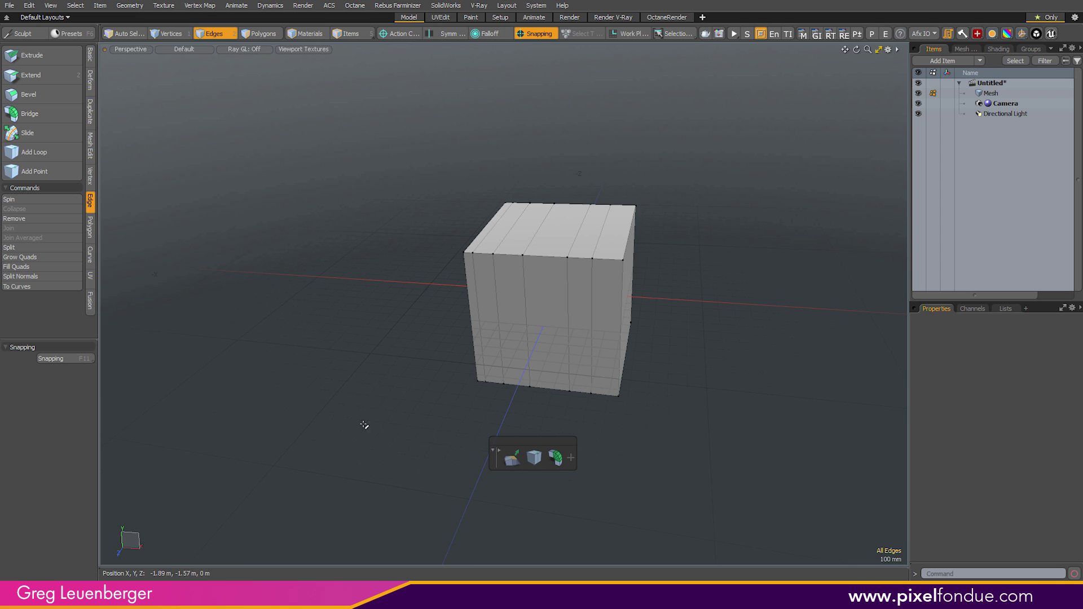
Add the Slide tool from the Edge tool set to the mini palette's edge-mode favorites.
{"action": "left_click", "coordinate": [43, 128]}
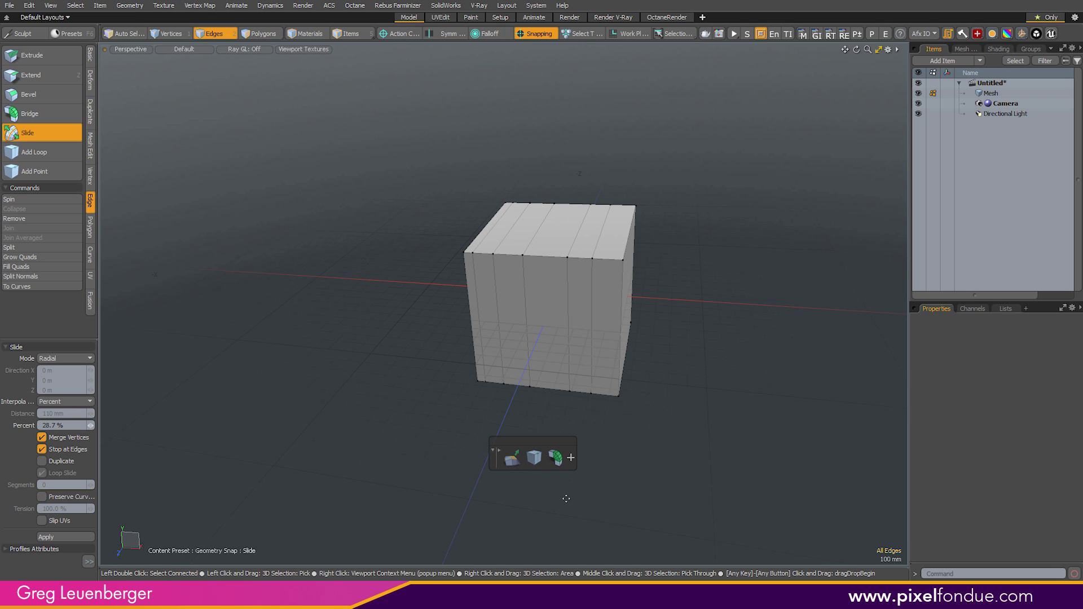
{"action": "left_click_drag", "start_coordinate": [571, 459], "coordinate": [570, 459]}
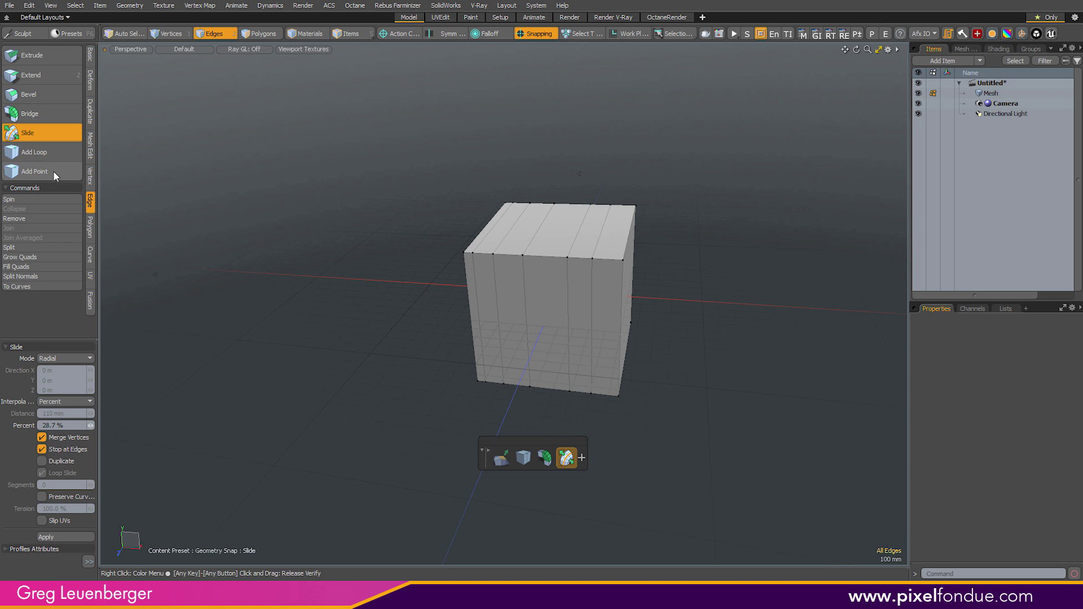
Replace Slide and Bridge in the mini palette's edge-mode favorites with the Add Point tool.
{"action": "key", "text": "ctrl+z"}
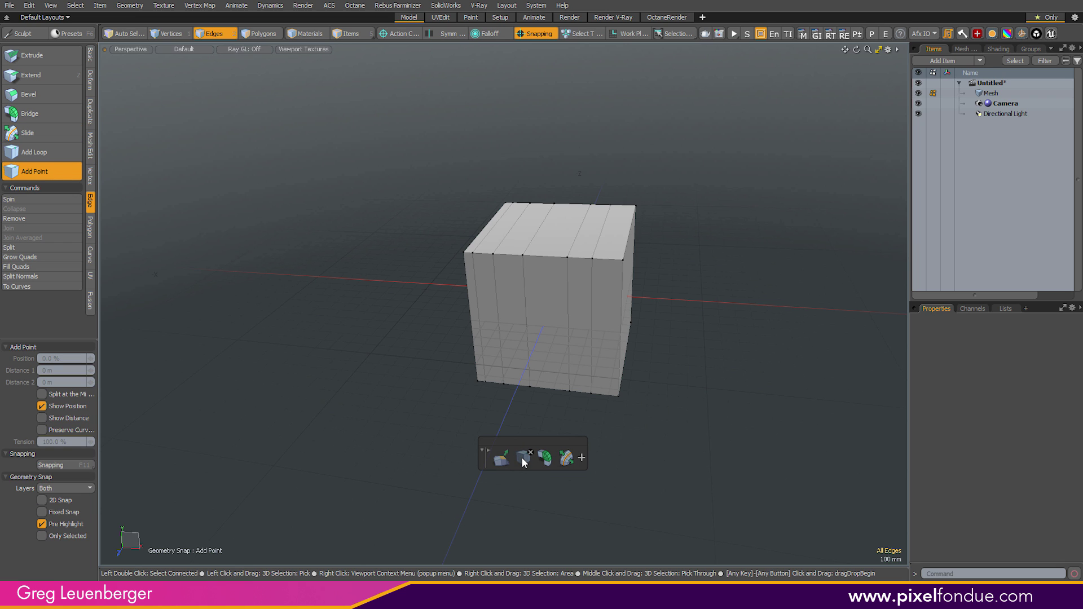
{"action": "left_click", "coordinate": [572, 453]}
{"action": "left_click", "coordinate": [563, 453]}
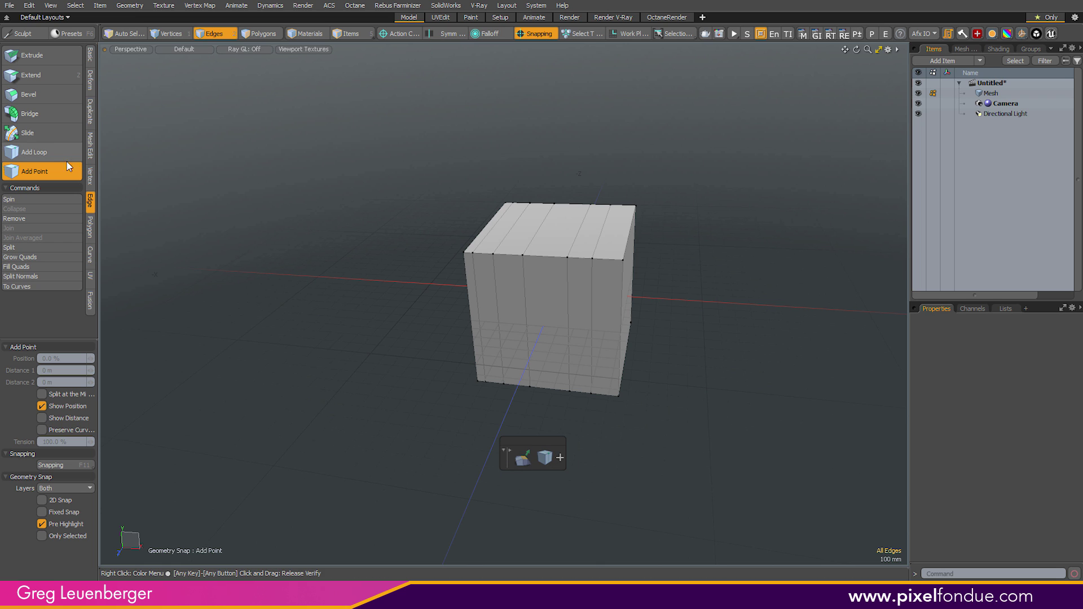
{"action": "left_click", "coordinate": [560, 457]}
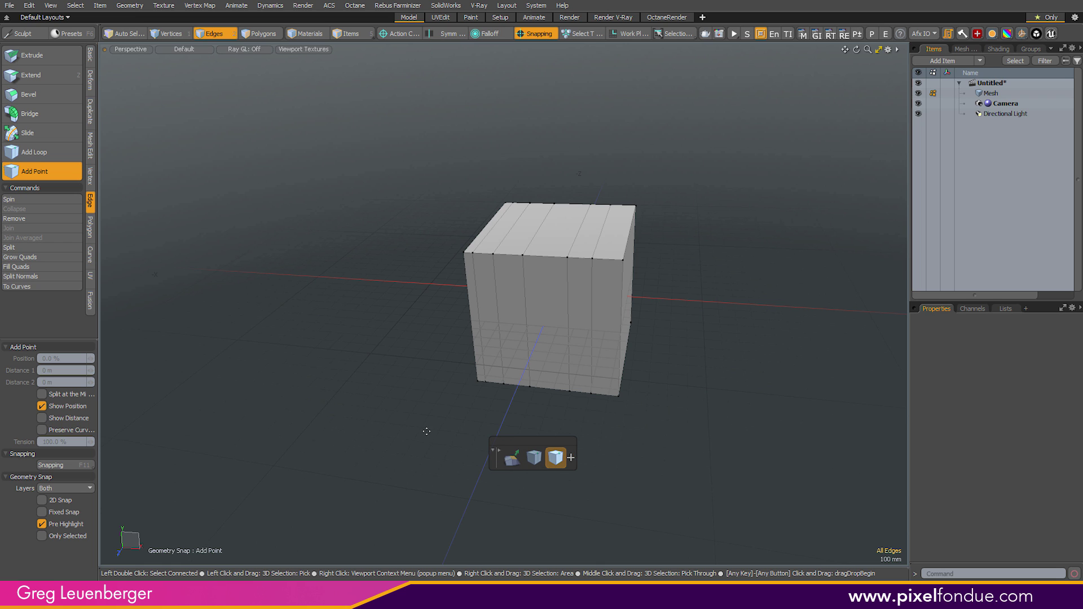
Add Bridge and Slide after Add Point in the edge-mode favorites and deactivate the Slide tool.
{"action": "left_click", "coordinate": [50, 116]}
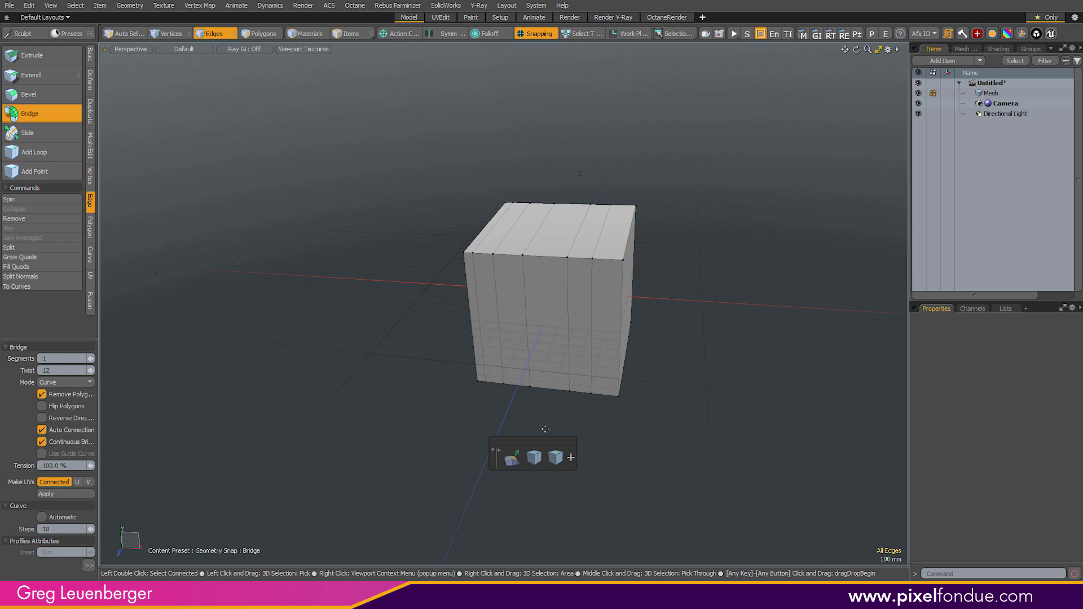
{"action": "left_click", "coordinate": [571, 458]}
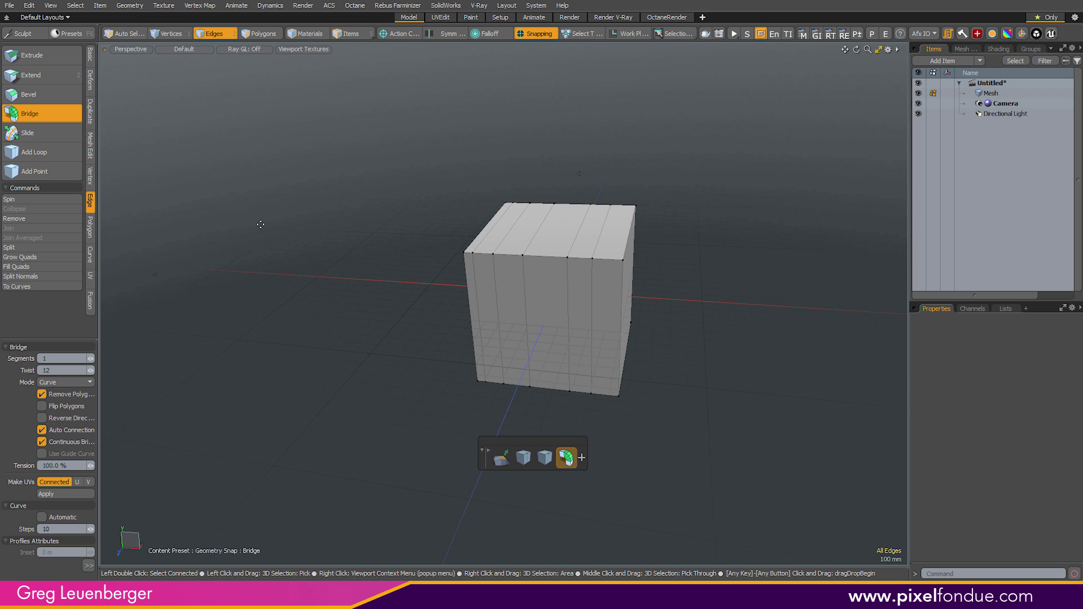
{"action": "left_click", "coordinate": [73, 134]}
{"action": "left_click", "coordinate": [582, 458]}
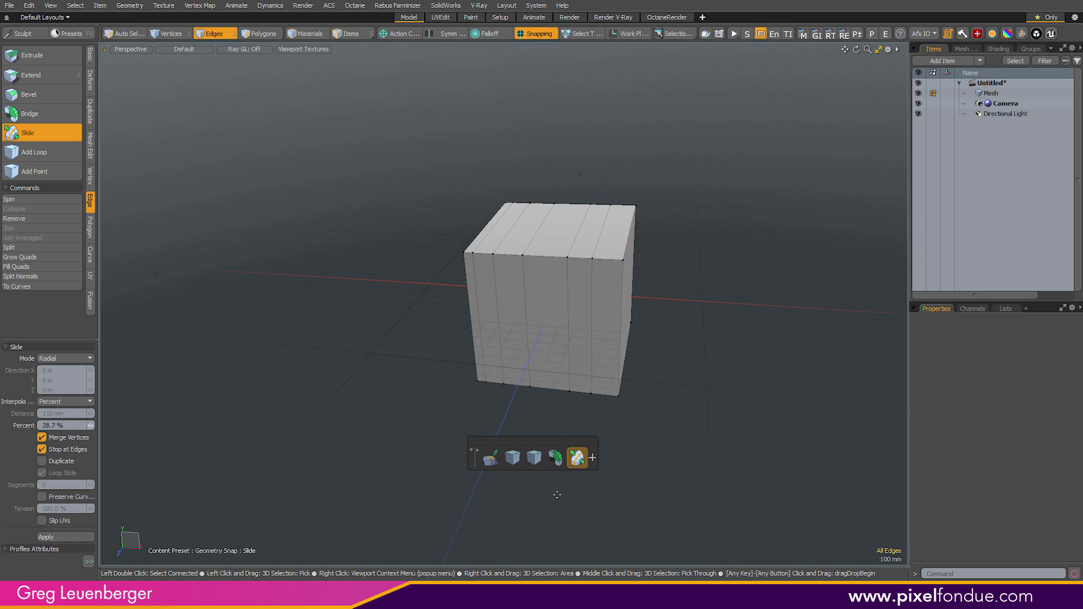
{"action": "key", "text": "space"}
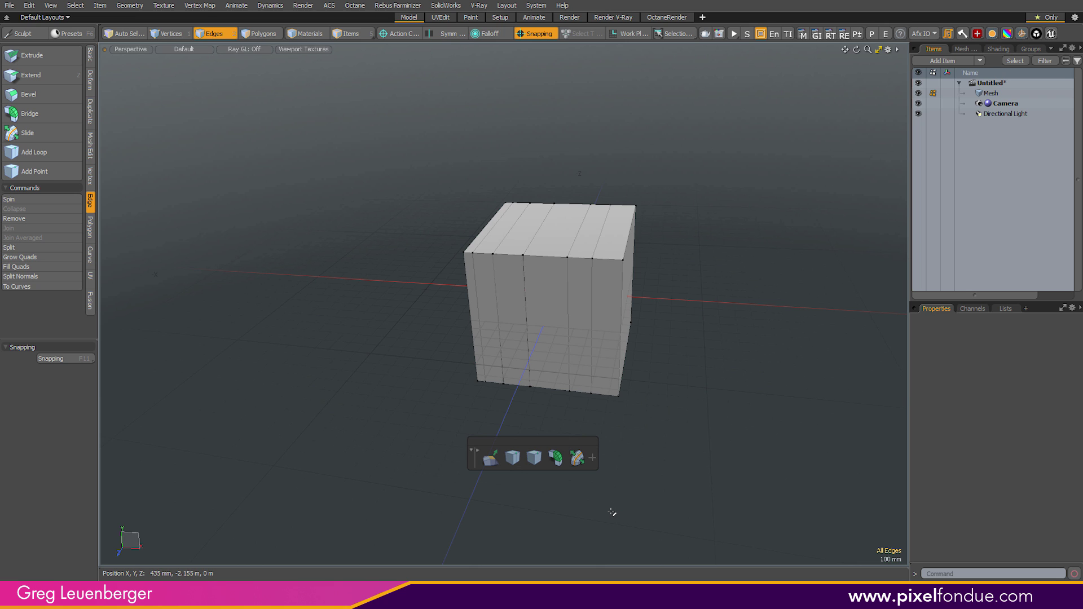
Select the two vertical edges nearest the right side of the cube's front face and collapse them.
{"action": "left_click_drag", "start_coordinate": [567, 327], "coordinate": [593, 327]}
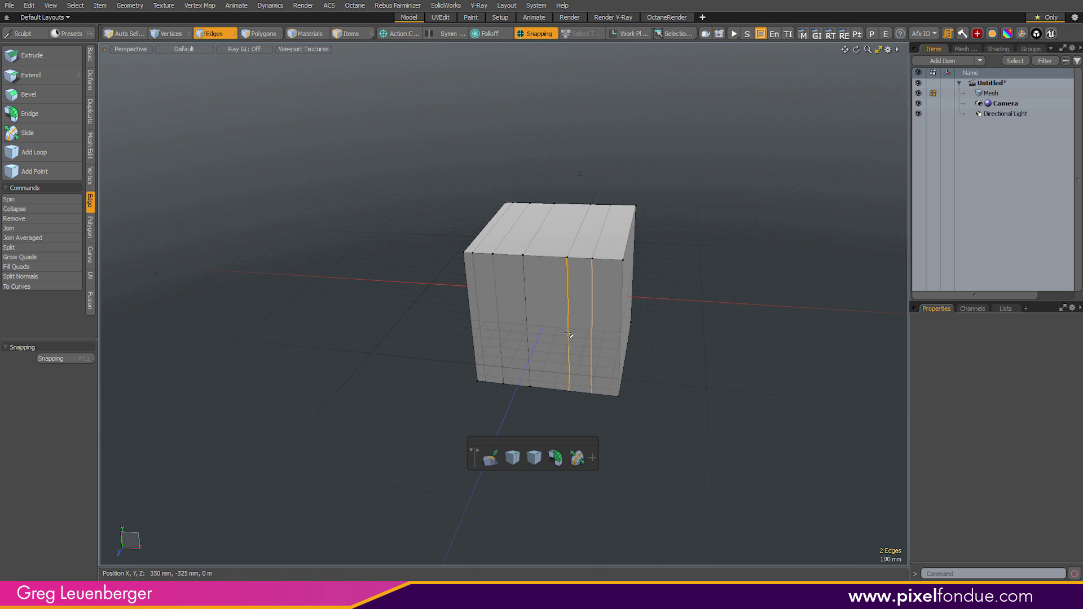
{"action": "left_click", "coordinate": [59, 210]}
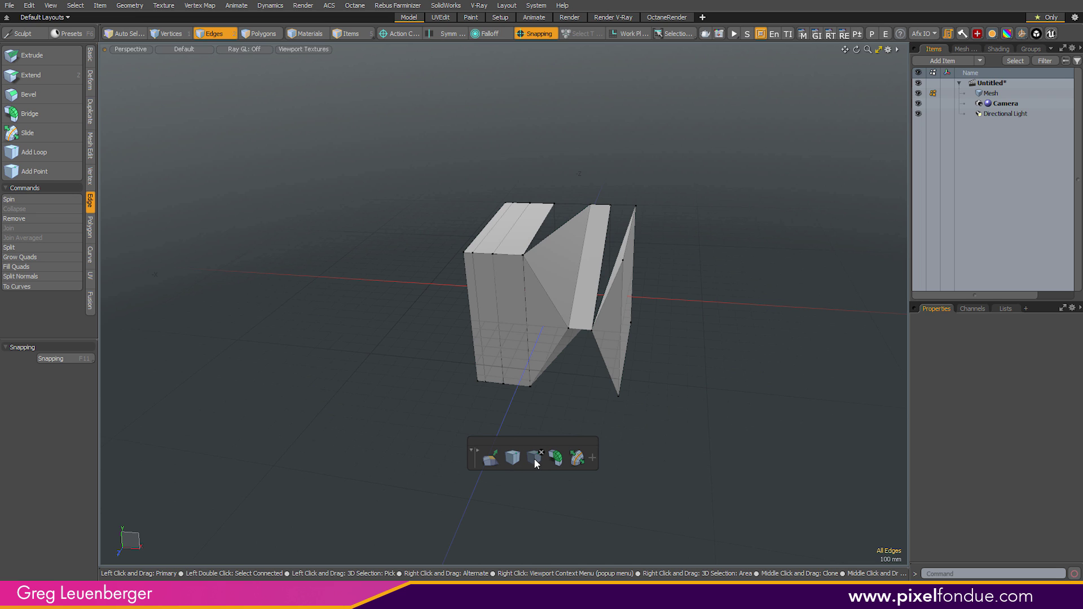
Expand the mini palette's recent tools, use the recent Collapse command on a vertical edge at the front left, and hide the recents again.
{"action": "left_click", "coordinate": [472, 449]}
{"action": "left_click", "coordinate": [497, 316]}
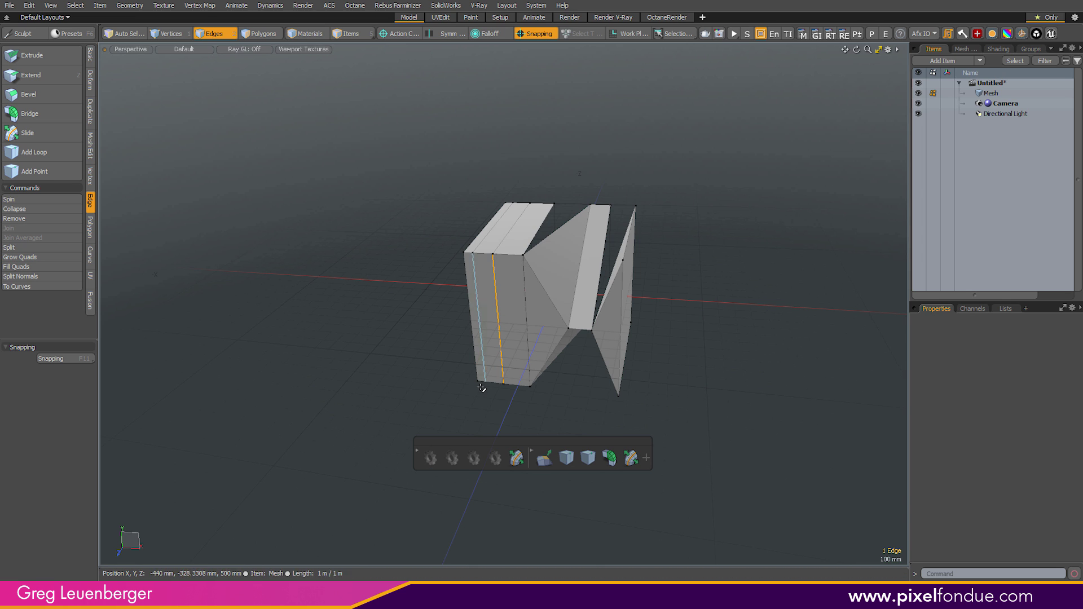
{"action": "left_click", "coordinate": [433, 458]}
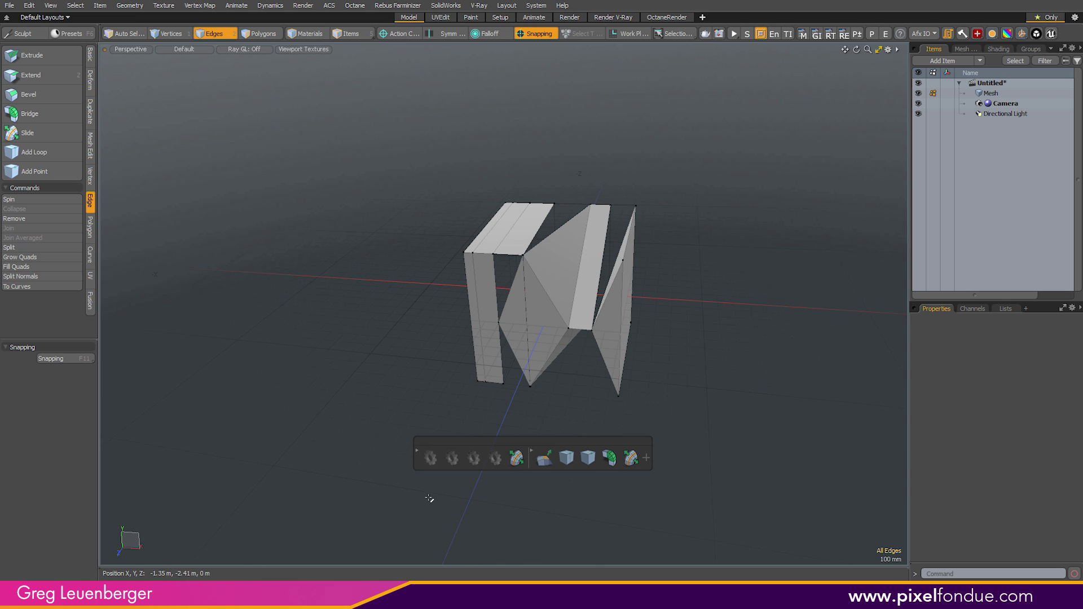
{"action": "left_click", "coordinate": [417, 450]}
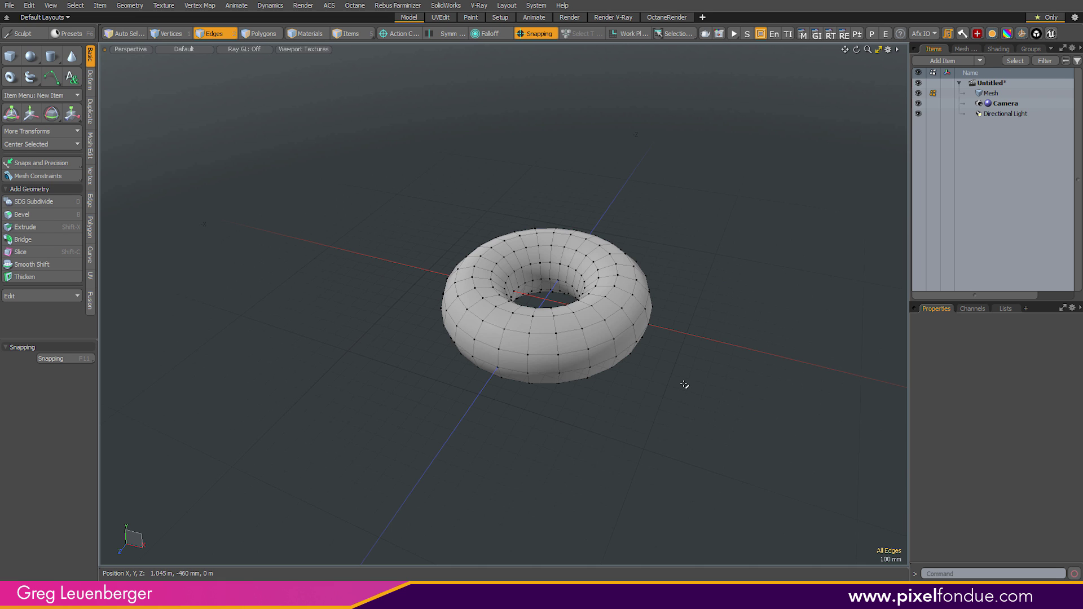
Recall the mini palette beside the torus and select one edge loop running around its tube.
{"action": "mouse_move", "coordinate": [691, 379]}
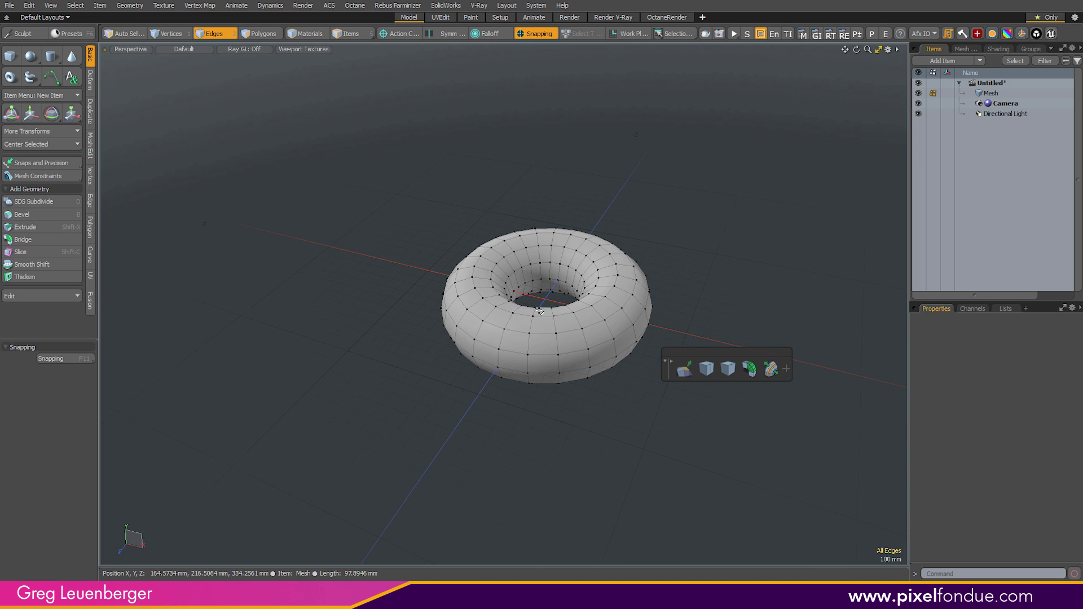
{"action": "left_click", "coordinate": [610, 332]}
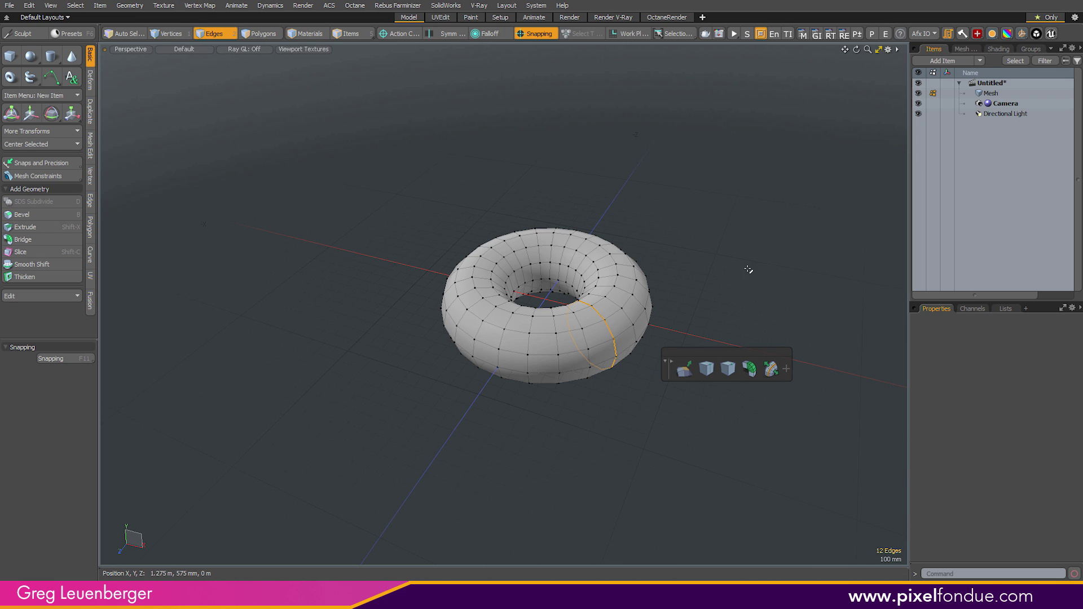
{"action": "key", "text": "l"}
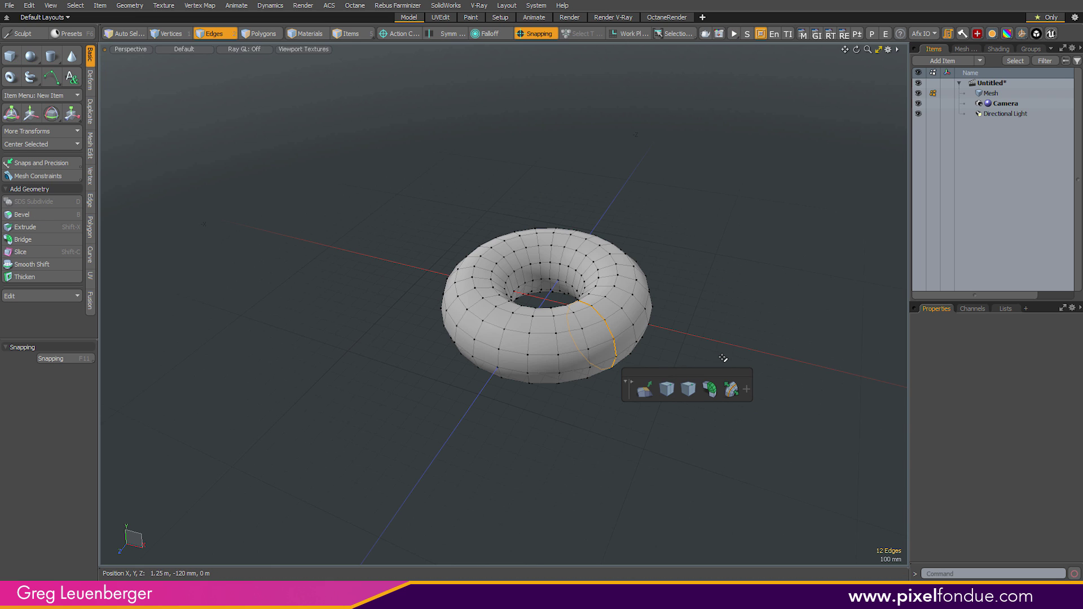
Slide the selected edge loop along the torus toward its right side with the favorite Slide tool and drop the tool.
{"action": "left_click", "coordinate": [731, 389]}
{"action": "left_click_drag", "start_coordinate": [727, 361], "coordinate": [750, 337]}
{"action": "key", "text": "space"}
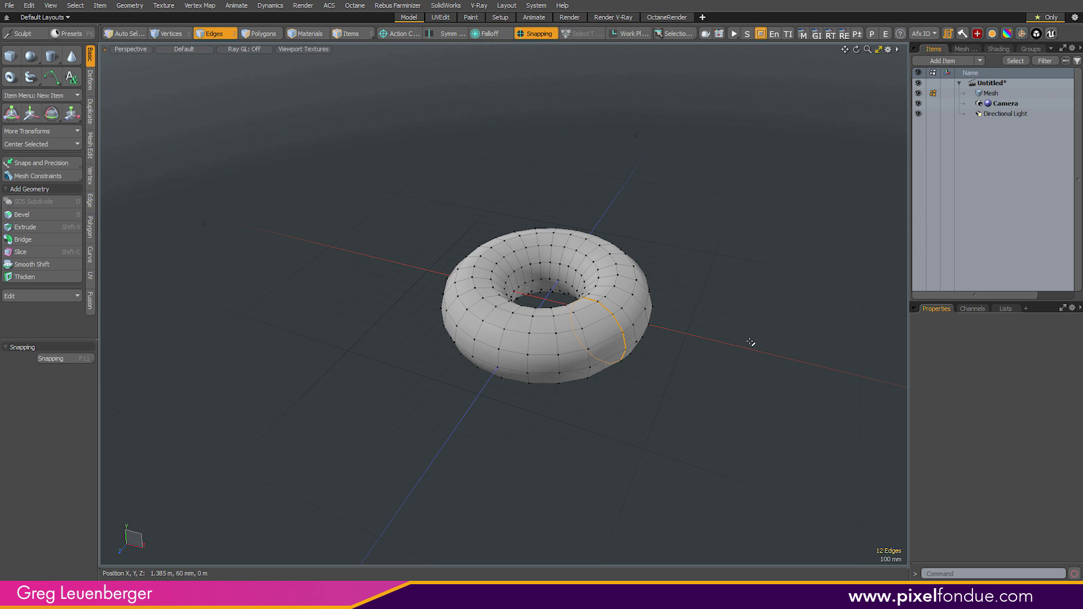
Switch to vertex mode to view its mini palette favorites and display the vertex tool set.
{"action": "key", "text": "1"}
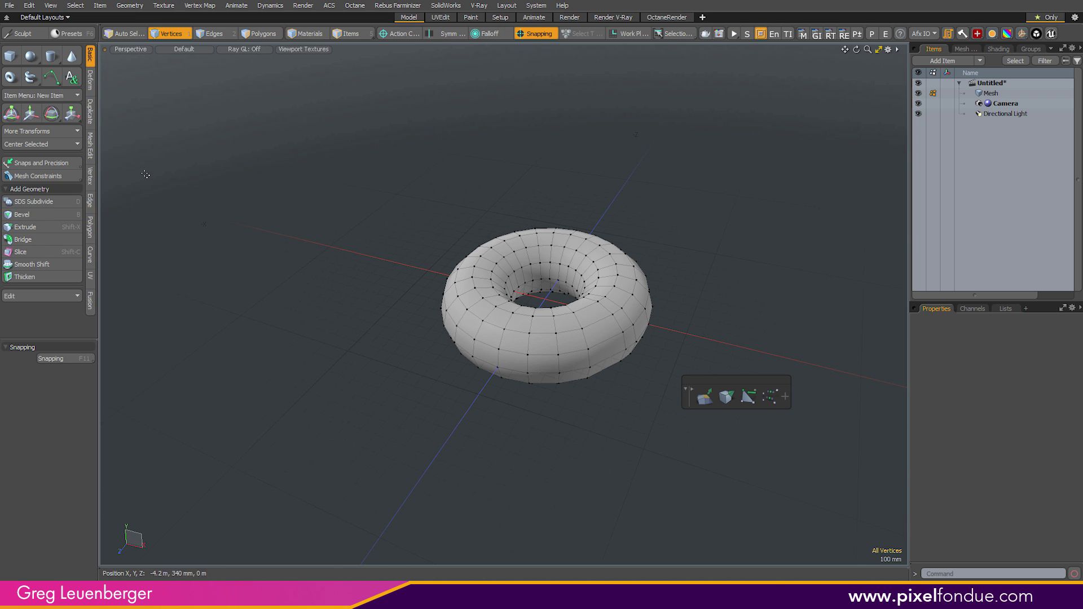
{"action": "left_click", "coordinate": [90, 176]}
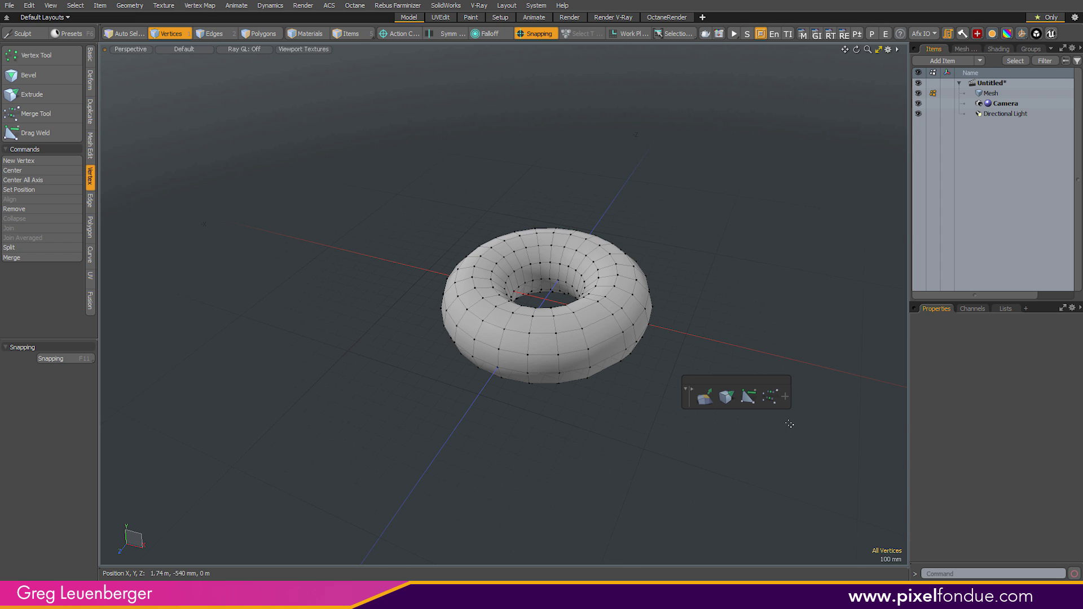
In item mode, try Scatter Clone and Mesh Paint as favorites and add Paste Tool after Array in the mini palette.
{"action": "key", "text": "5"}
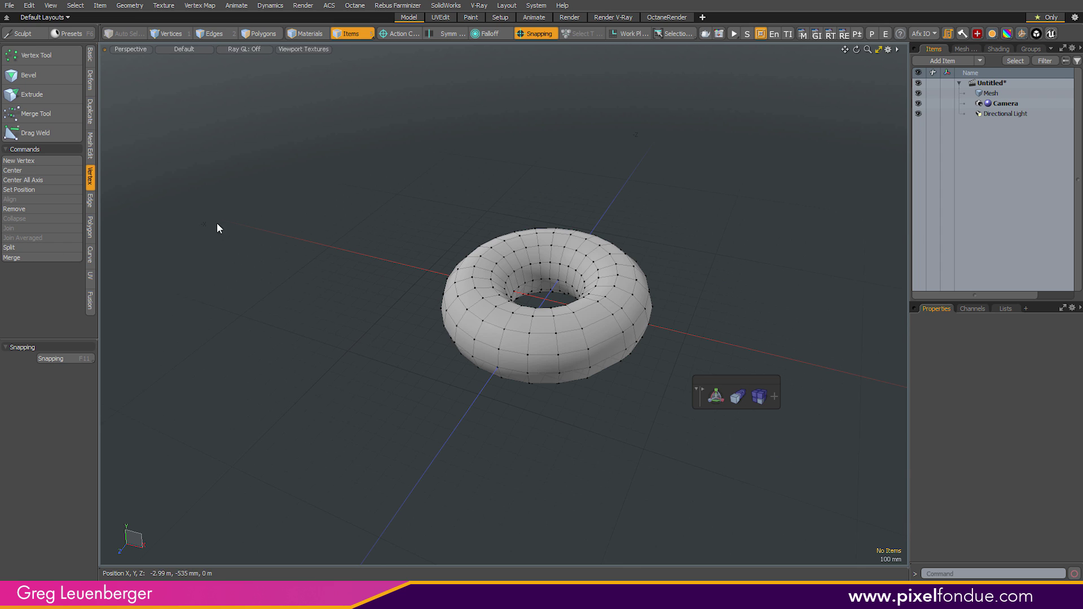
{"action": "left_click", "coordinate": [90, 112]}
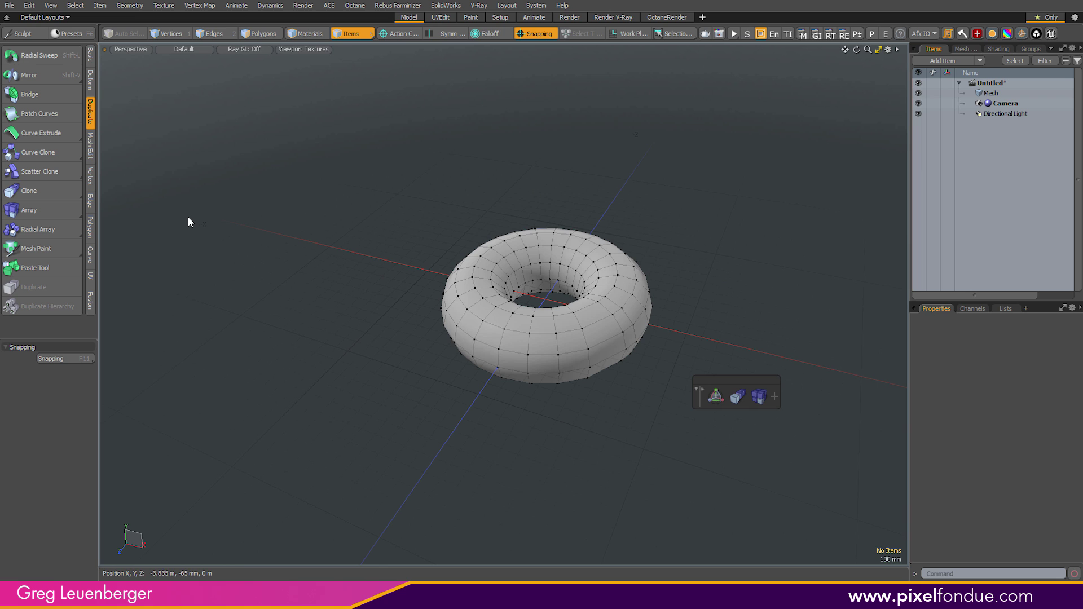
{"action": "left_click", "coordinate": [76, 173]}
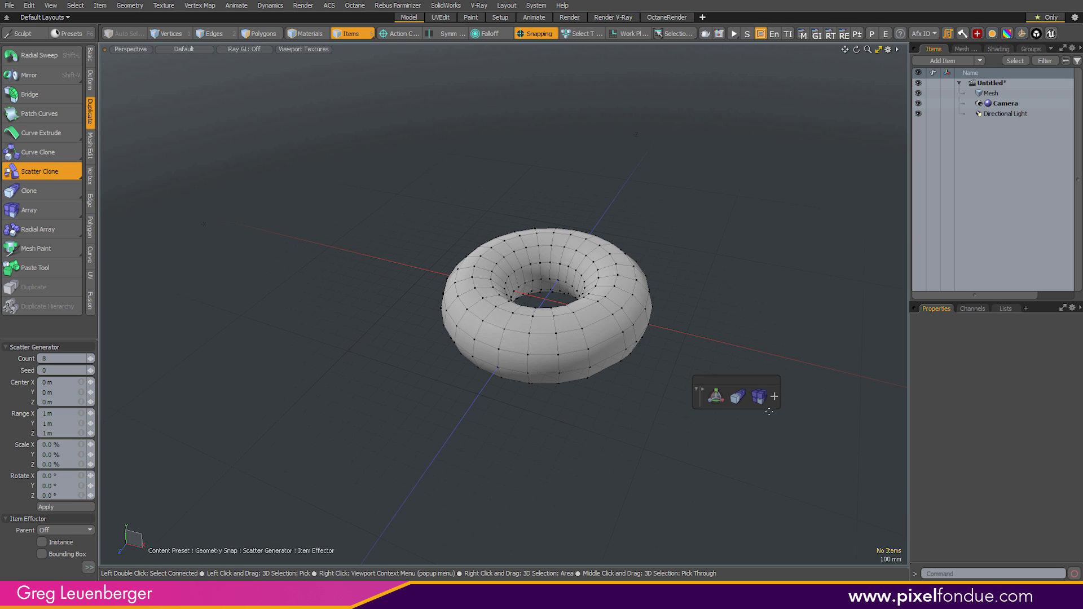
{"action": "mouse_move", "coordinate": [770, 401]}
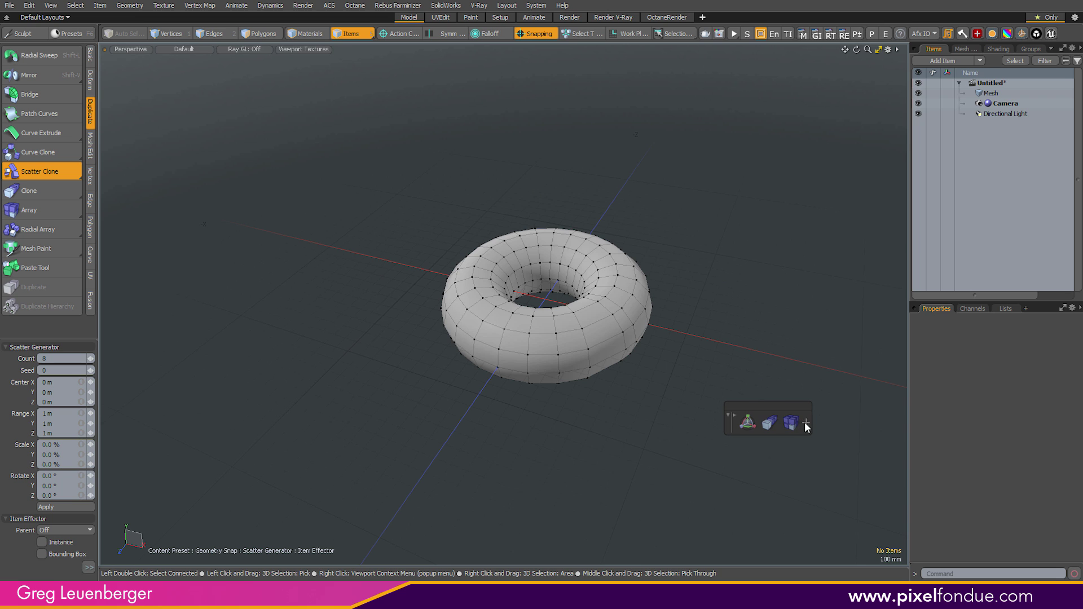
{"action": "key", "text": "space"}
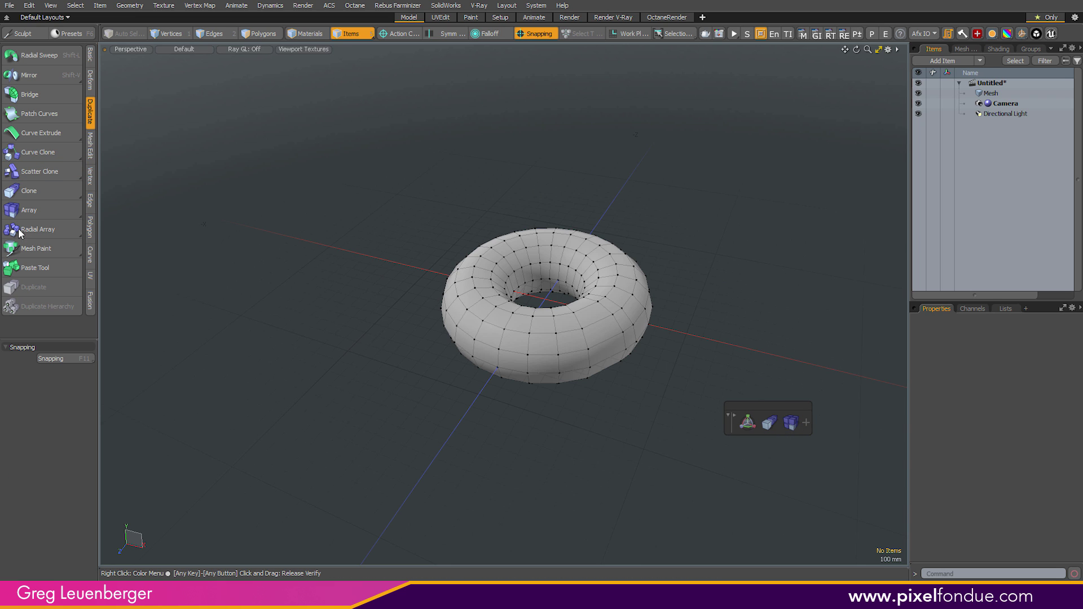
{"action": "left_click", "coordinate": [38, 248]}
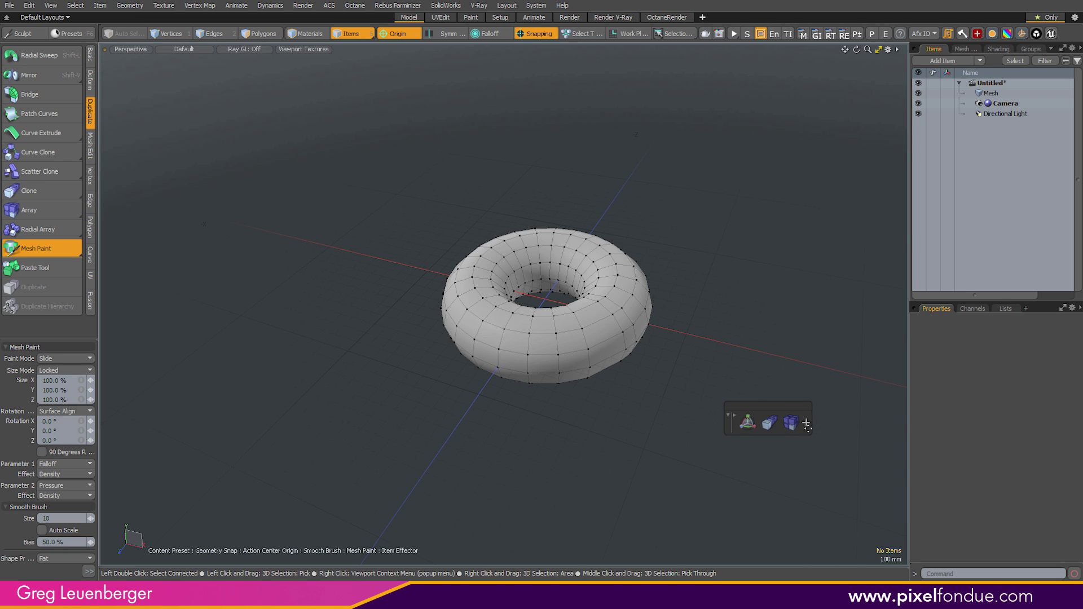
{"action": "left_click", "coordinate": [63, 270]}
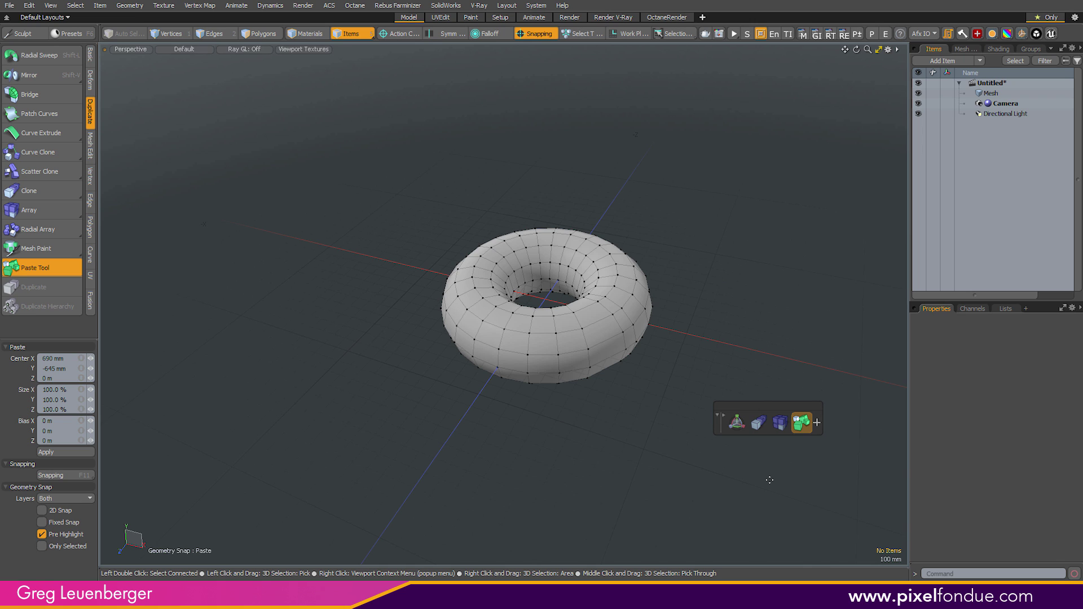
Switch to polygon mode and recall the mini palette in the viewport below and left of the torus.
{"action": "key", "text": "3"}
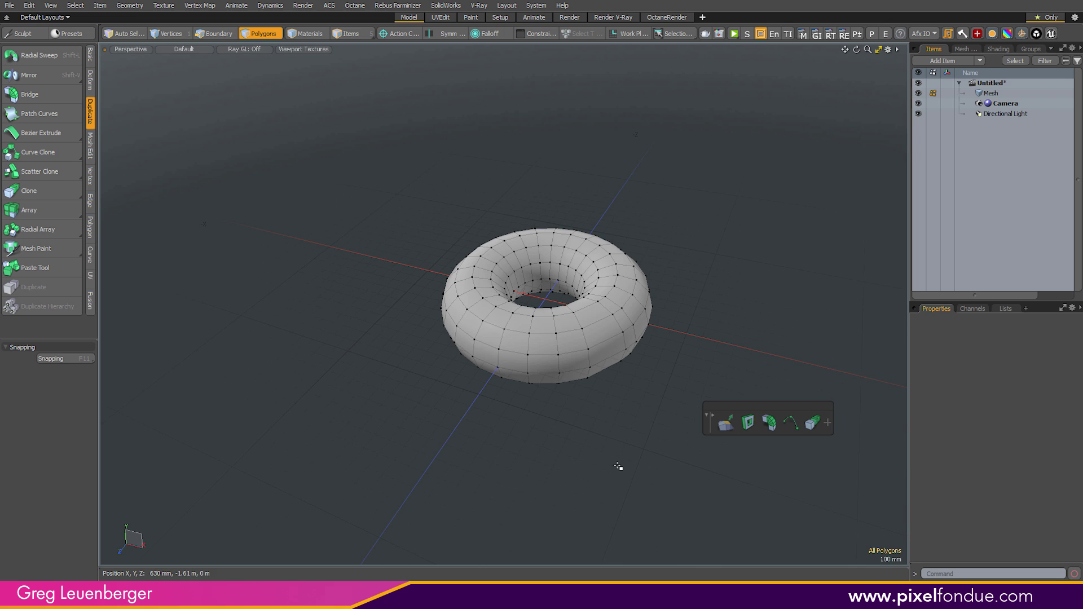
{"action": "key", "text": "ctrl+space"}
{"action": "key", "text": "ctrl+space"}
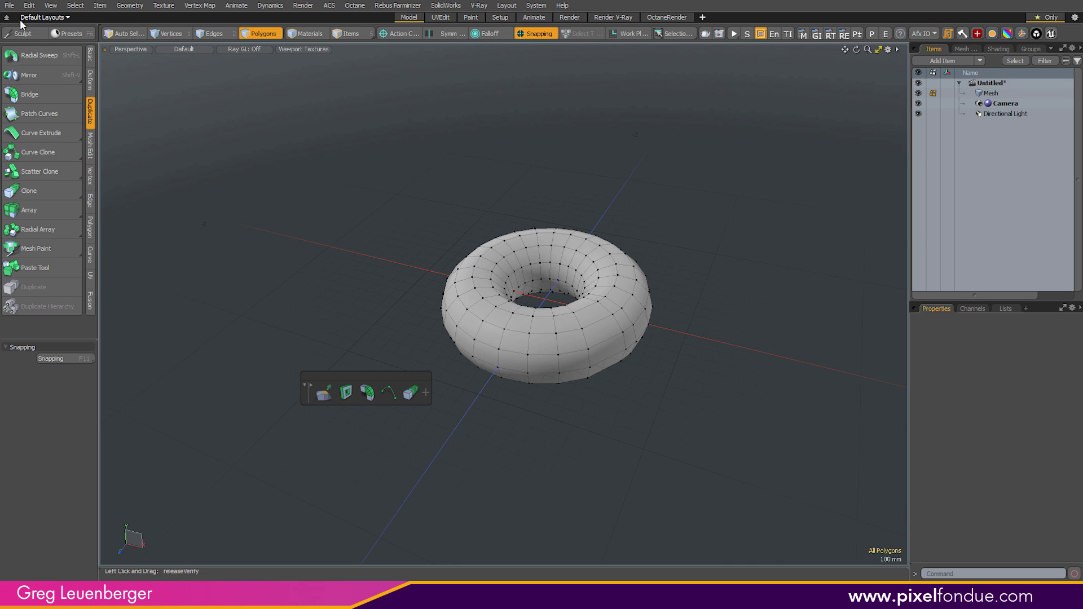
Save the configuration so the customized mini palette favorites are stored.
{"action": "left_click", "coordinate": [9, 5]}
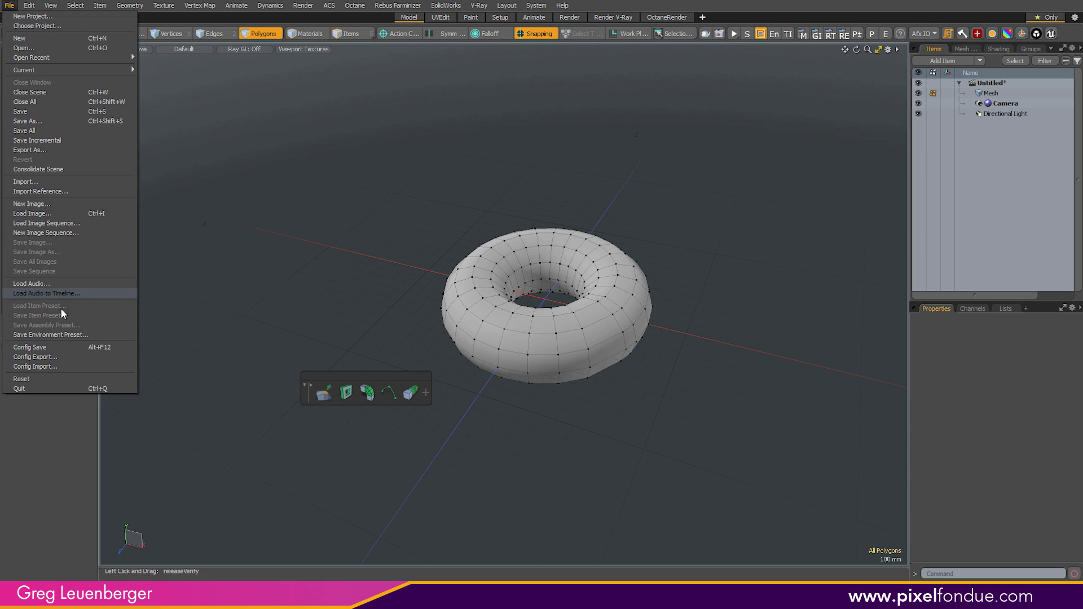
{"action": "left_click", "coordinate": [75, 347]}
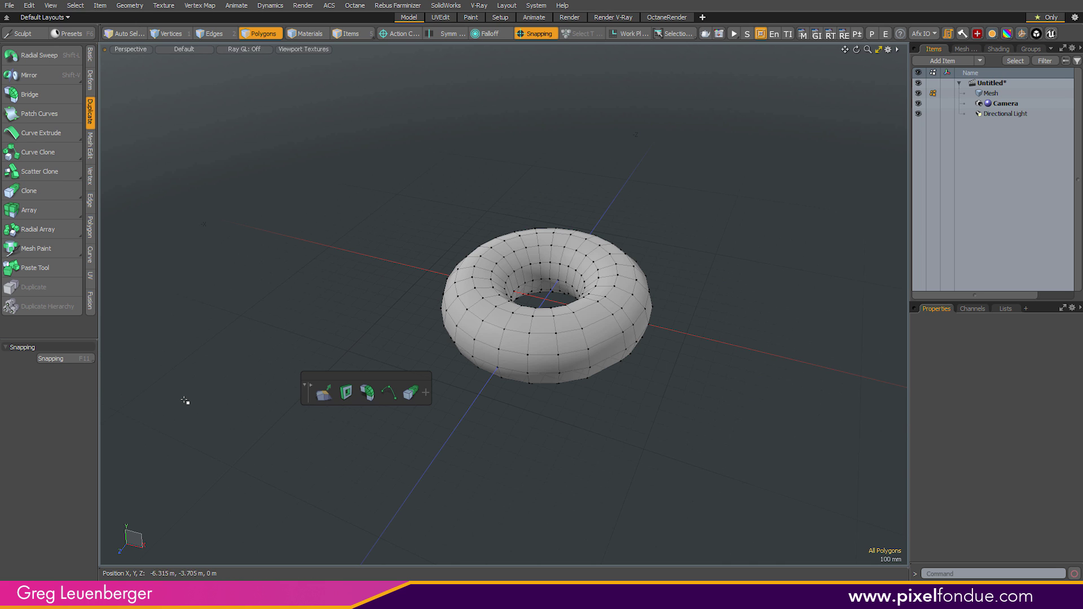